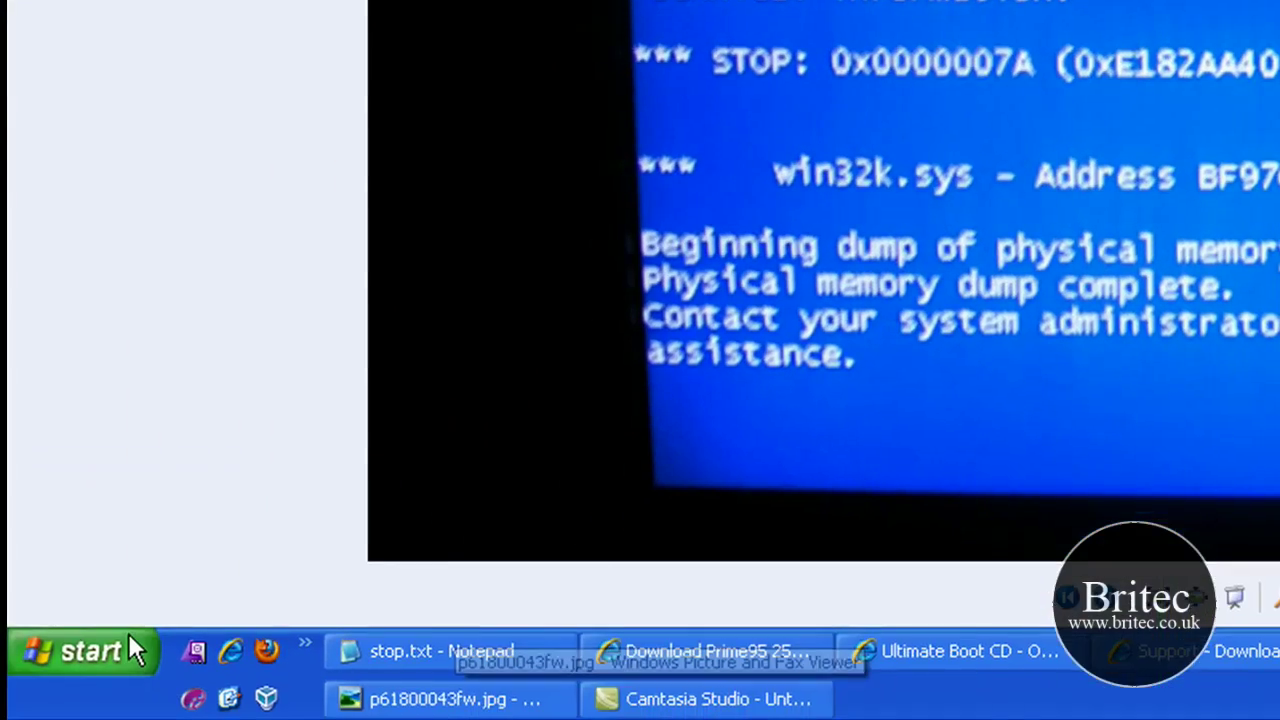
Step: Open a command prompt by running cmd
{"action": "left_click", "coordinate": [128, 632]}
{"action": "left_click", "coordinate": [448, 262]}
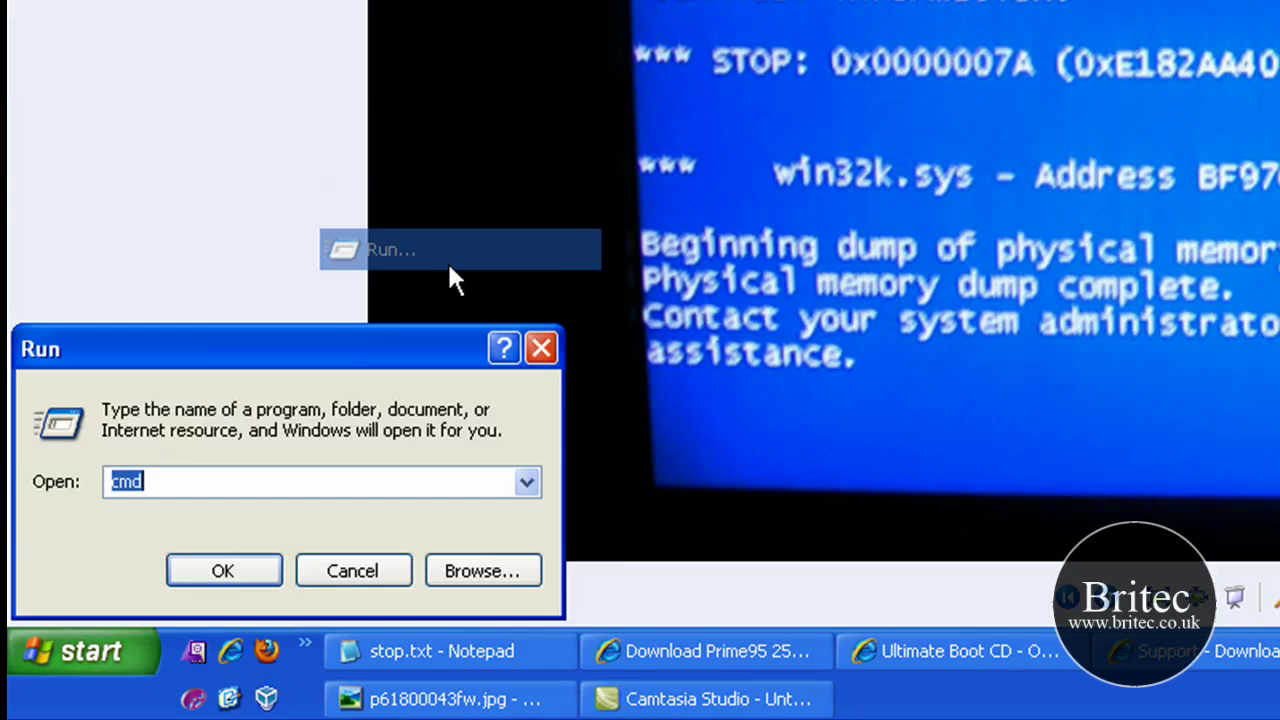
{"action": "left_click", "coordinate": [221, 570]}
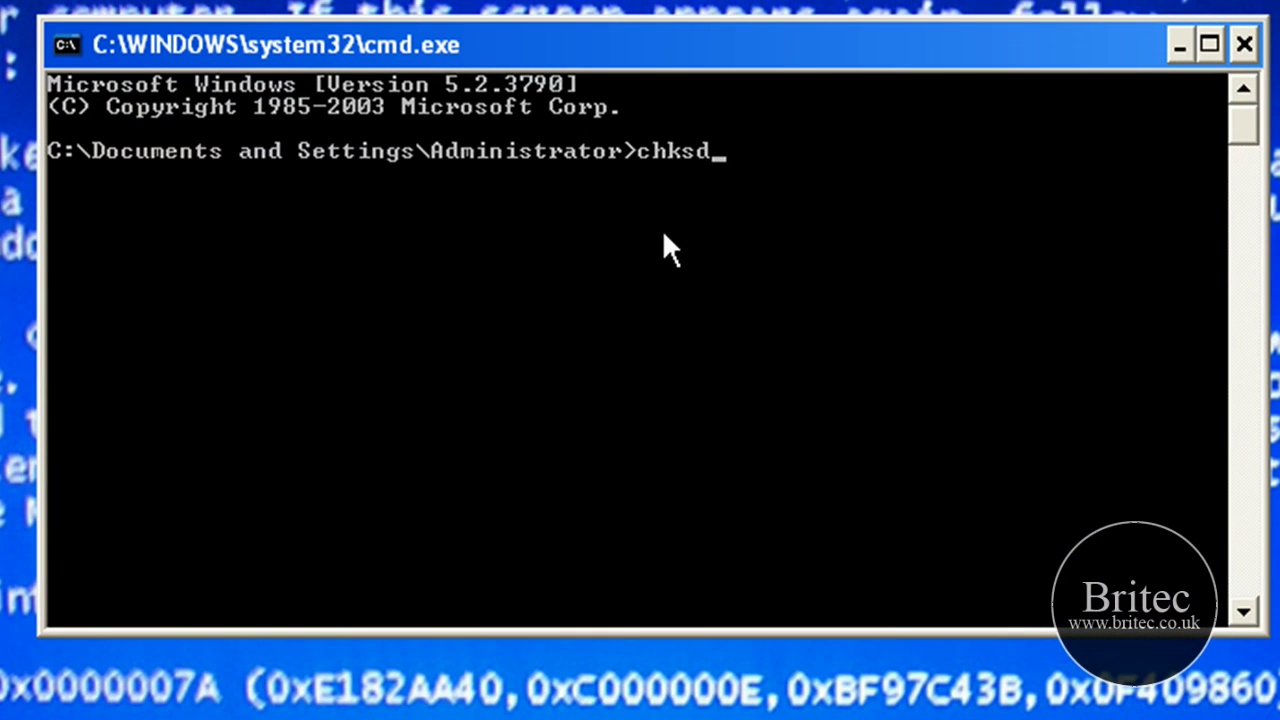
Step: Run chkdsk /f /r and agree to schedule the volume check for the next system restart
{"action": "key", "text": "BackSpace"}
{"action": "key", "text": "BackSpace"}
{"action": "type", "text": "dsk /f /r"}
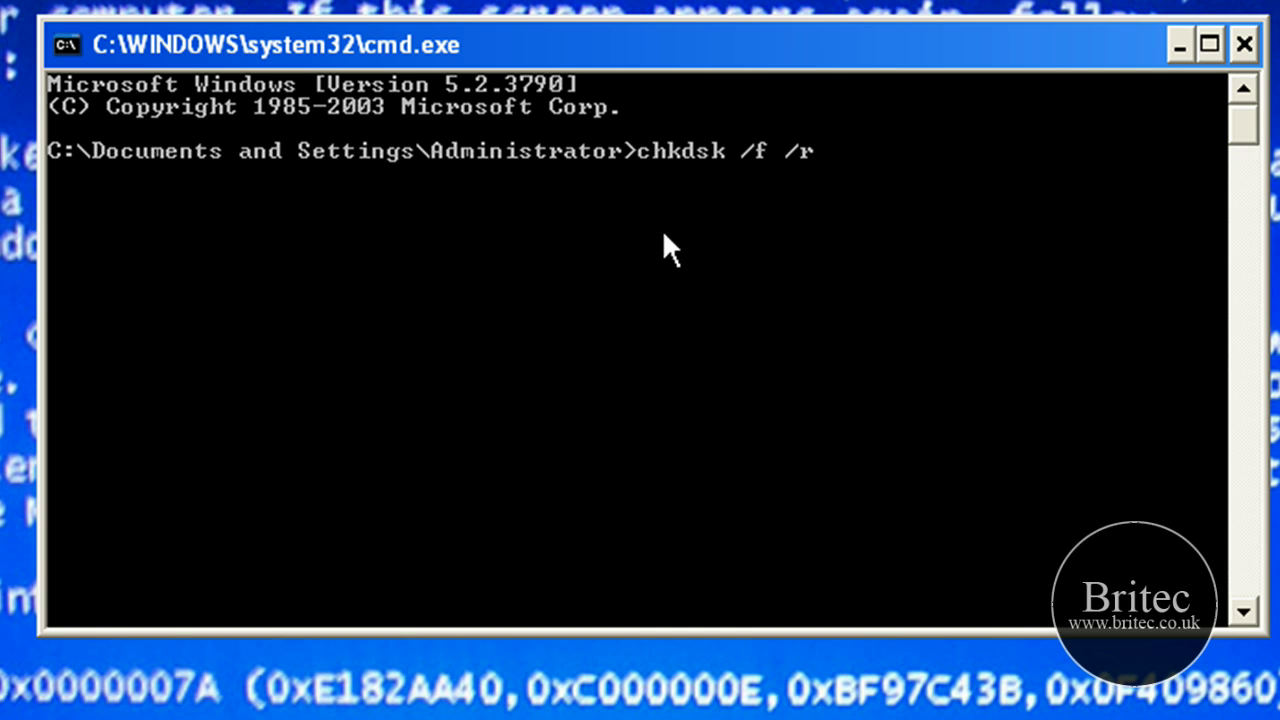
{"action": "key", "text": "Return"}
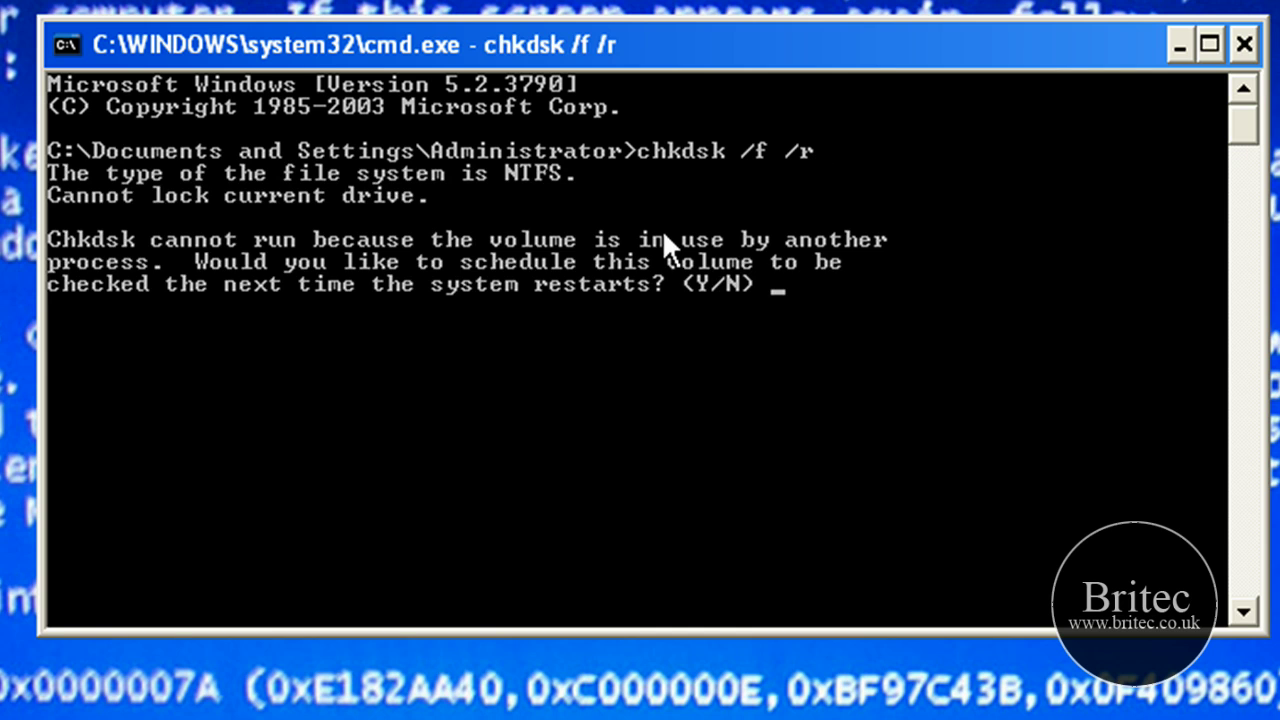
{"action": "type", "text": "y"}
{"action": "key", "text": "Return"}
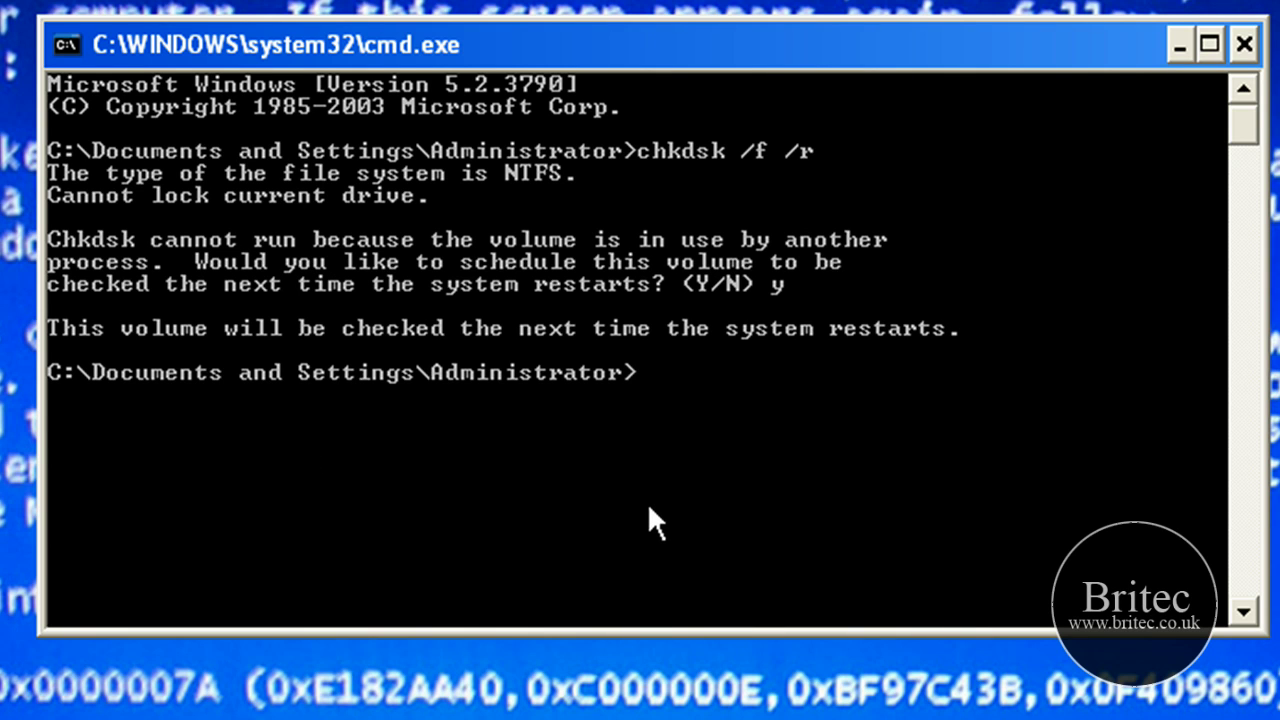
Step: Run chkdsk /r, decline scheduling another volume check, and close the command prompt
{"action": "type", "text": "chkdsk /r"}
{"action": "key", "text": "Return"}
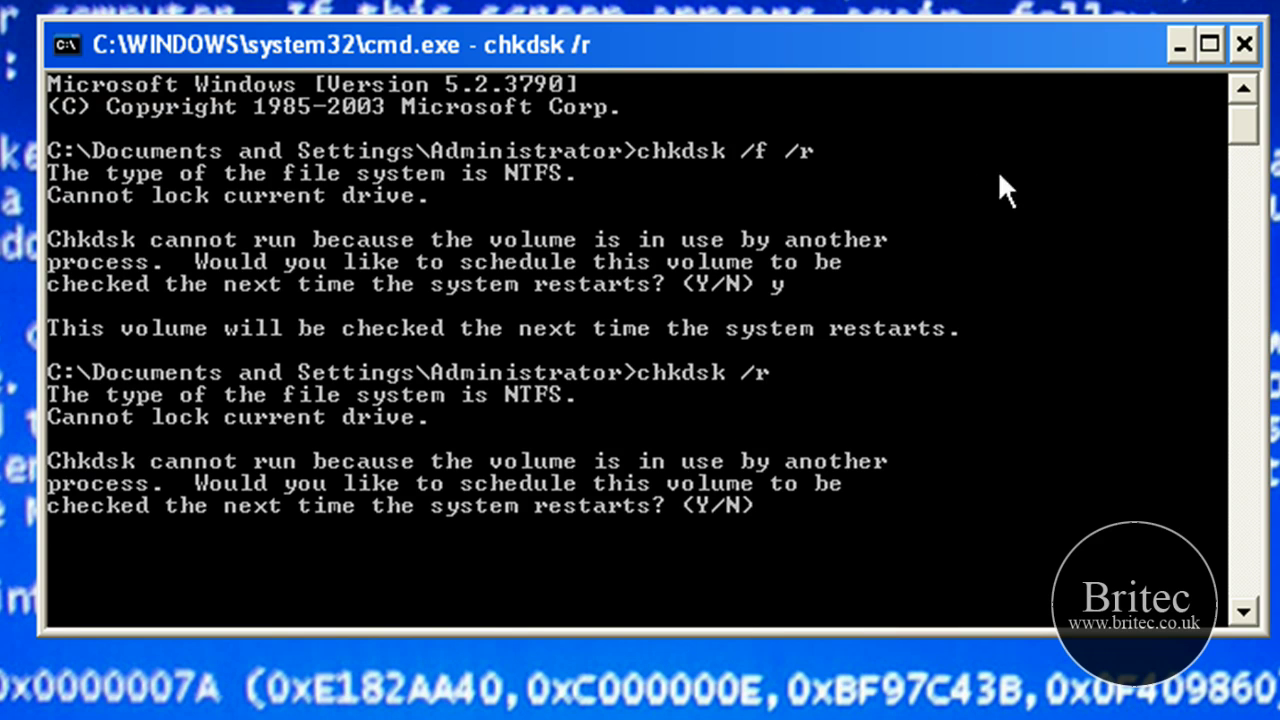
{"action": "left_click", "coordinate": [1241, 44]}
{"action": "left_click", "coordinate": [781, 606]}
{"action": "type", "text": "n"}
{"action": "key", "text": "Return"}
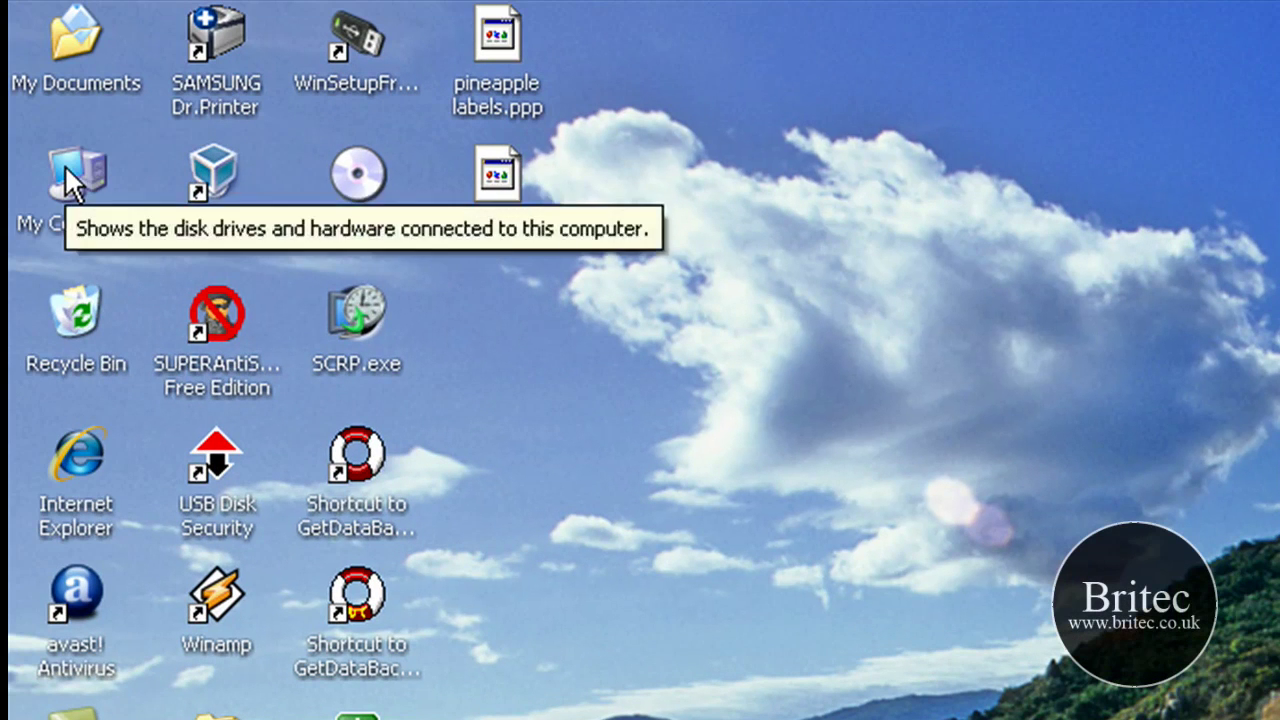
Step: Open the Virtual Memory settings through My Computer's system properties and the advanced performance options
{"action": "right_click", "coordinate": [64, 164]}
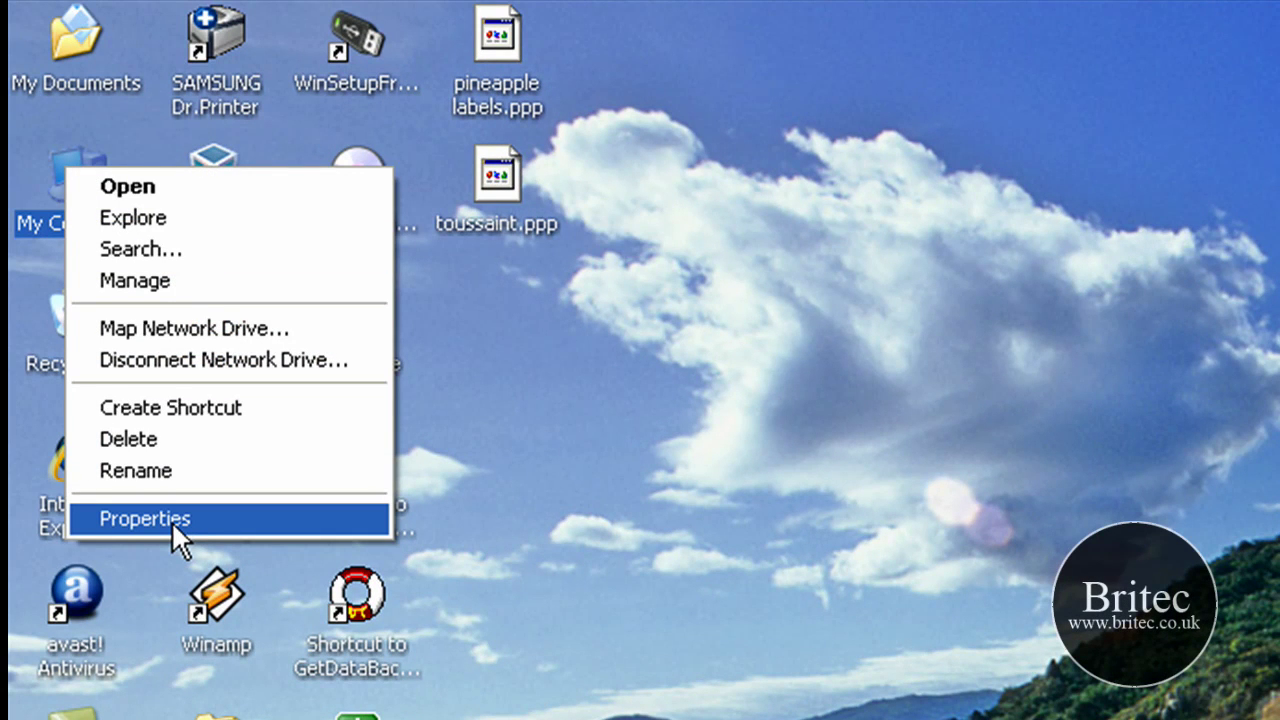
{"action": "left_click", "coordinate": [173, 517]}
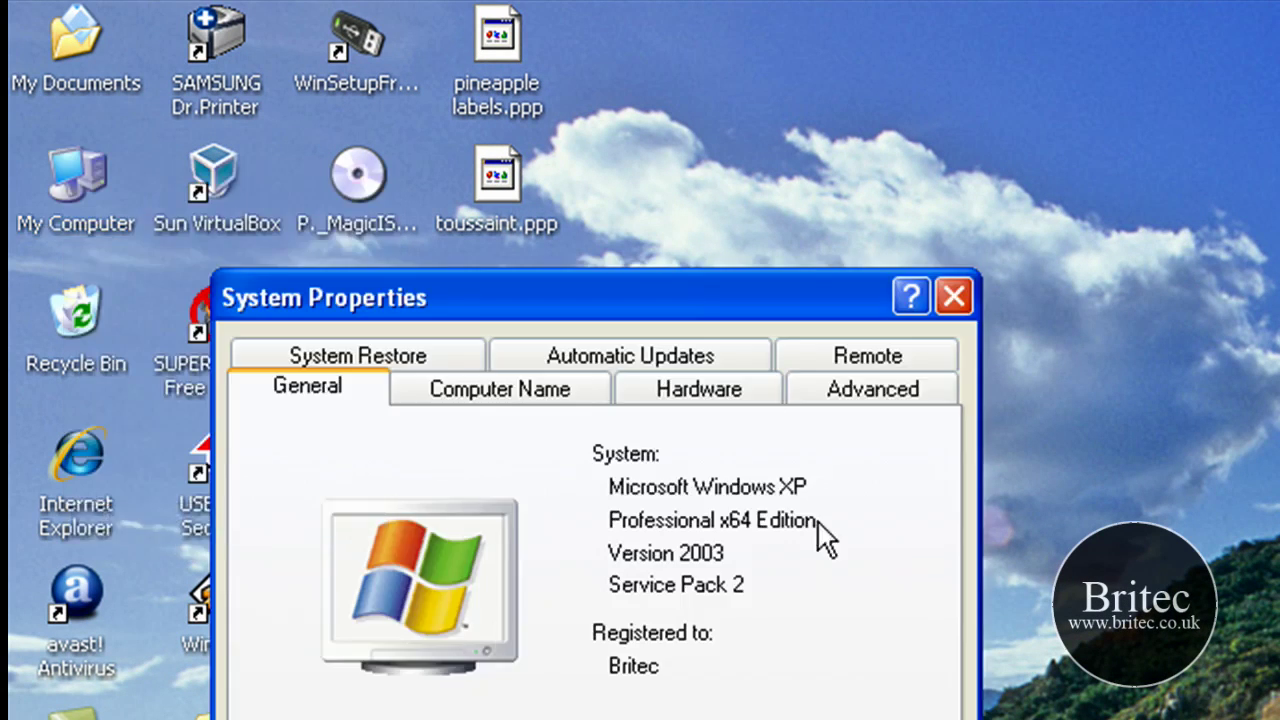
{"action": "left_click_drag", "start_coordinate": [645, 290], "coordinate": [1255, 479]}
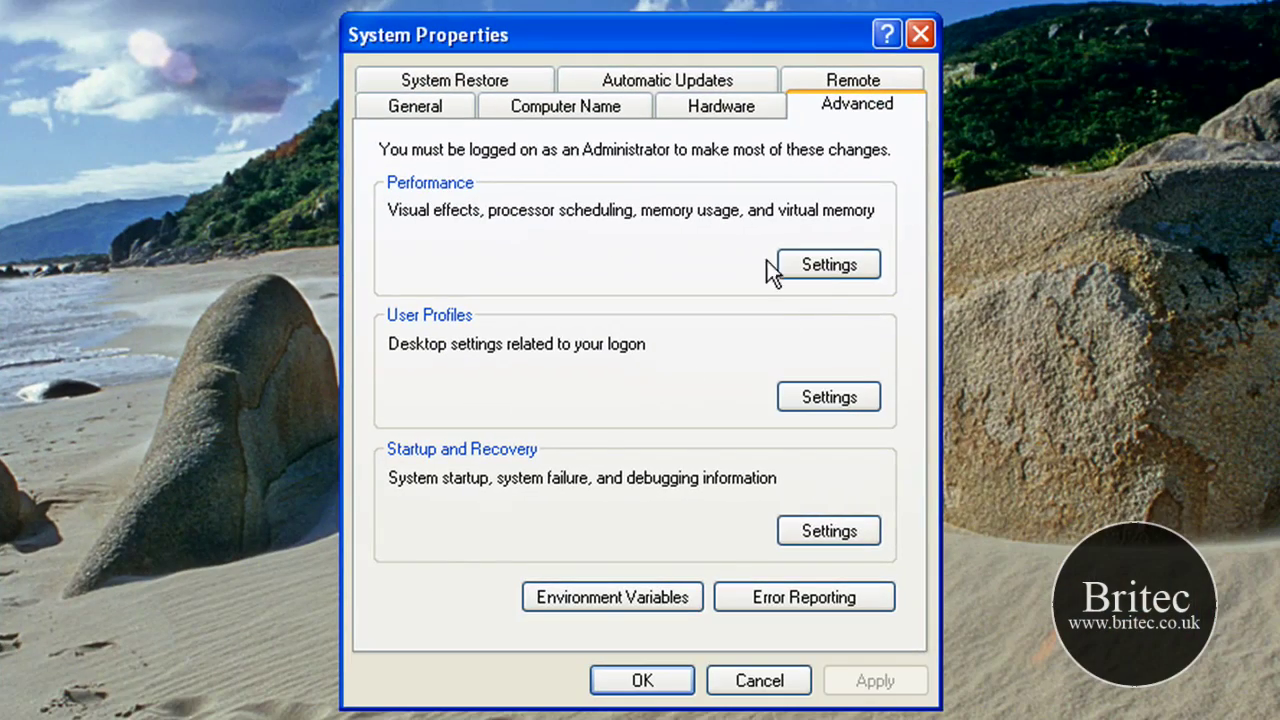
{"action": "left_click", "coordinate": [823, 268]}
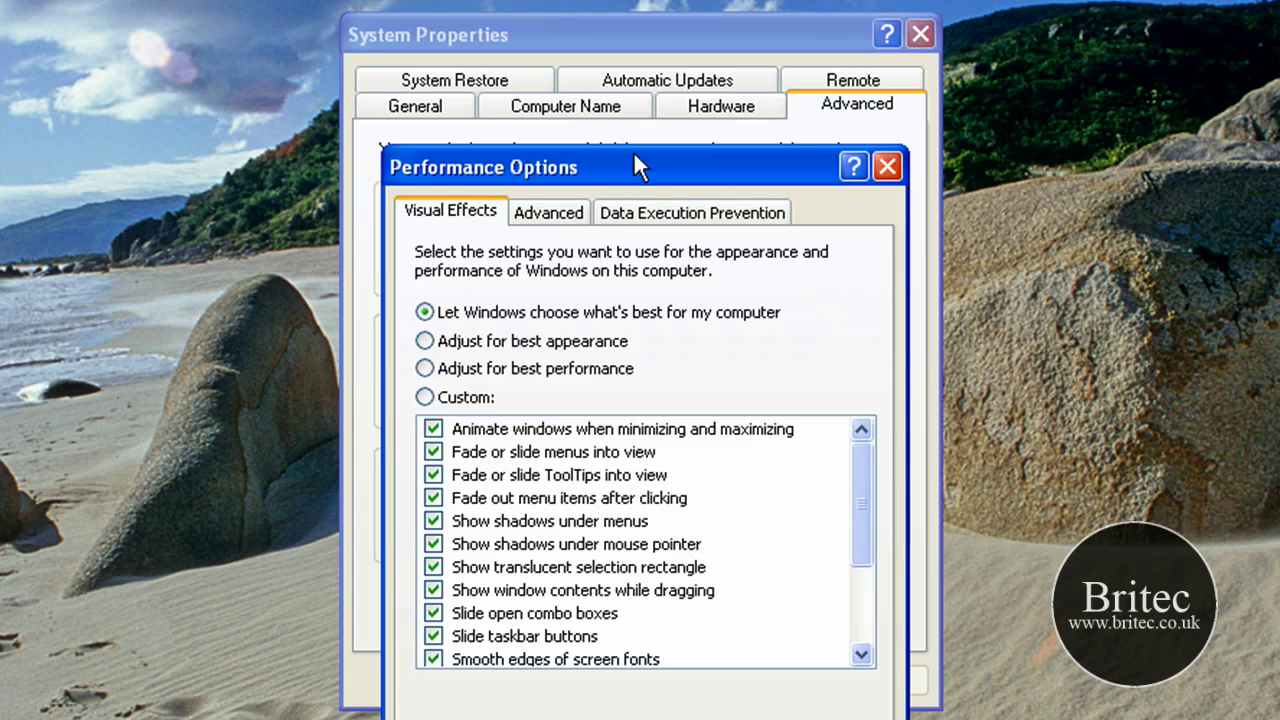
{"action": "left_click_drag", "start_coordinate": [618, 166], "coordinate": [615, 52]}
{"action": "left_click", "coordinate": [536, 97]}
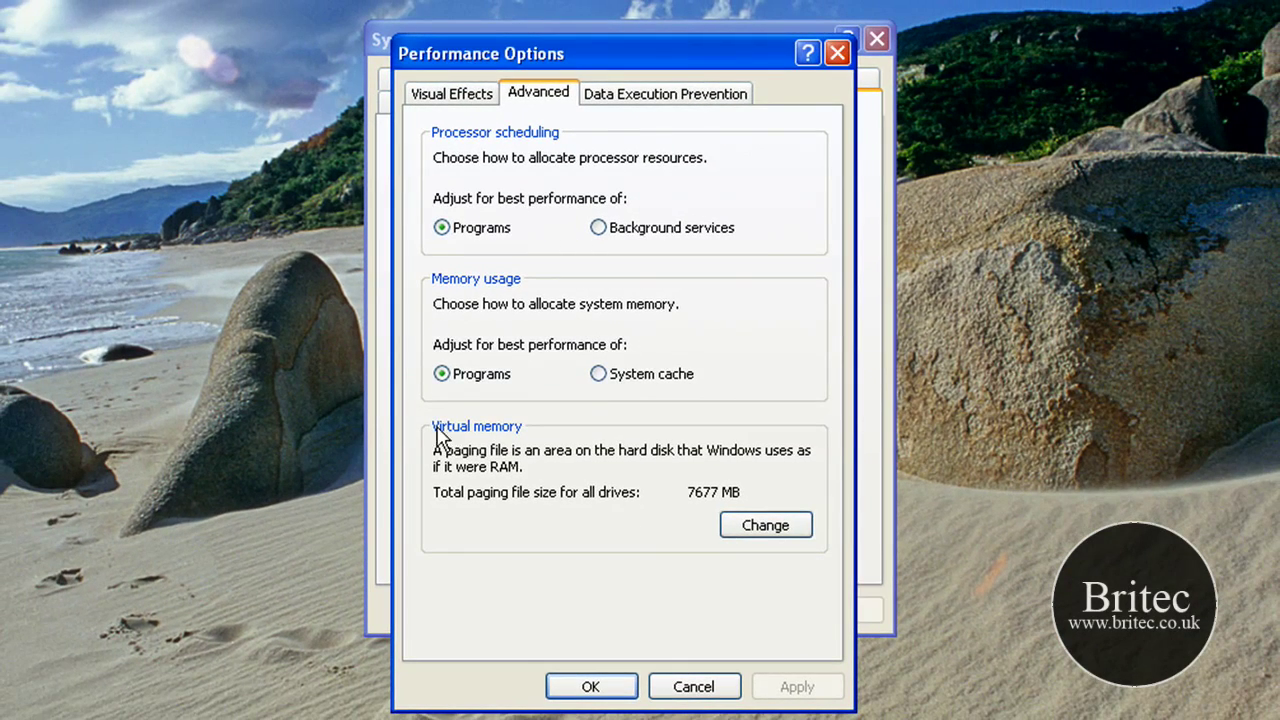
{"action": "left_click", "coordinate": [760, 536]}
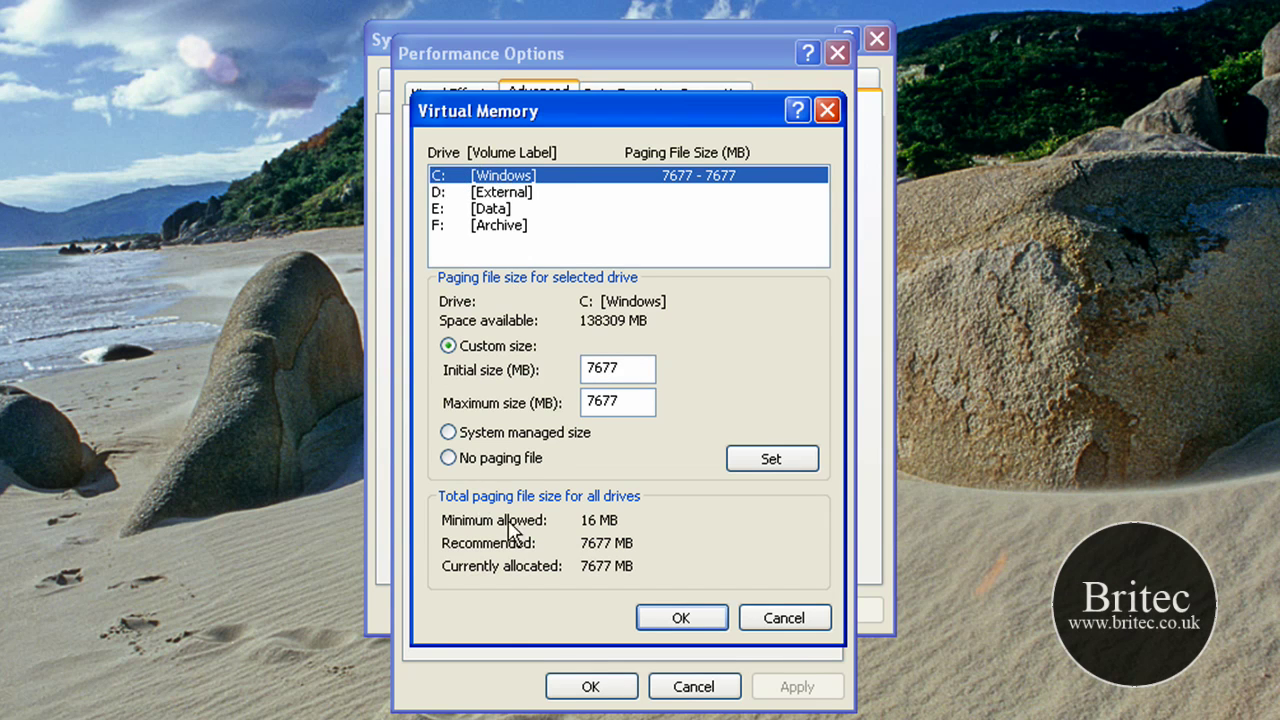
Step: Try the No paging file option for drive C: and close all the settings dialogs without applying it
{"action": "left_click", "coordinate": [448, 459]}
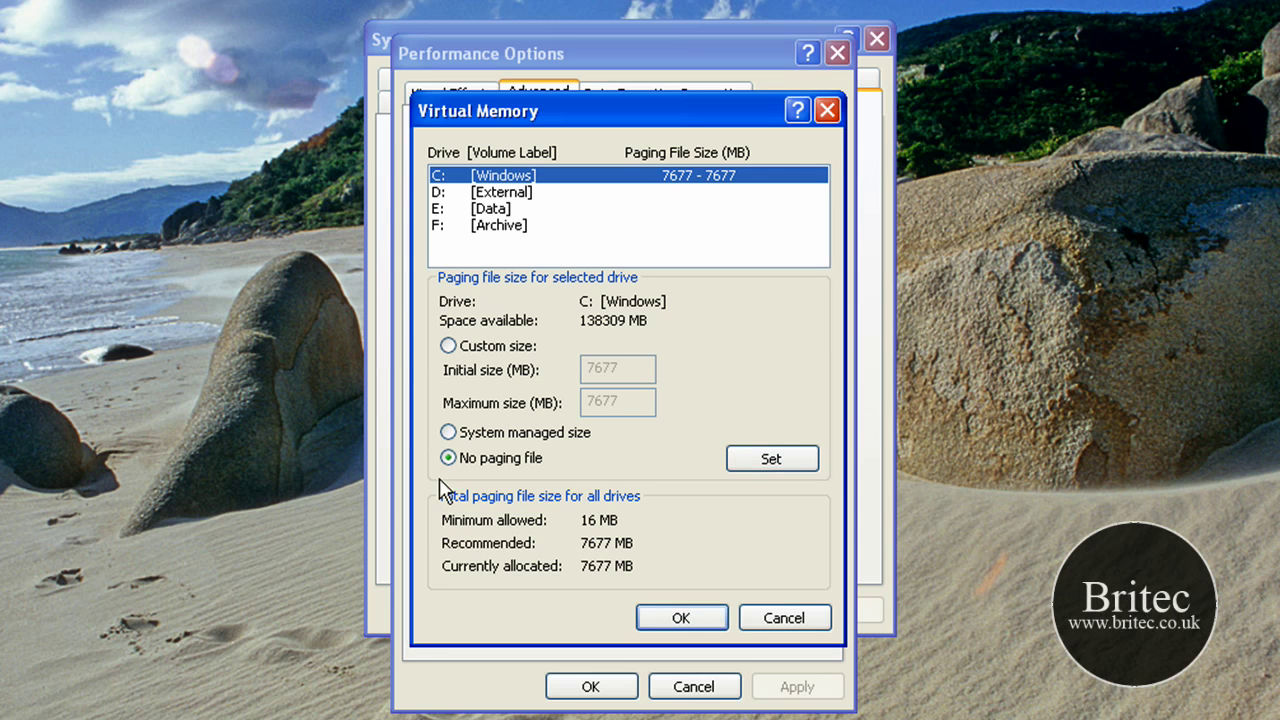
{"action": "left_click", "coordinate": [827, 110]}
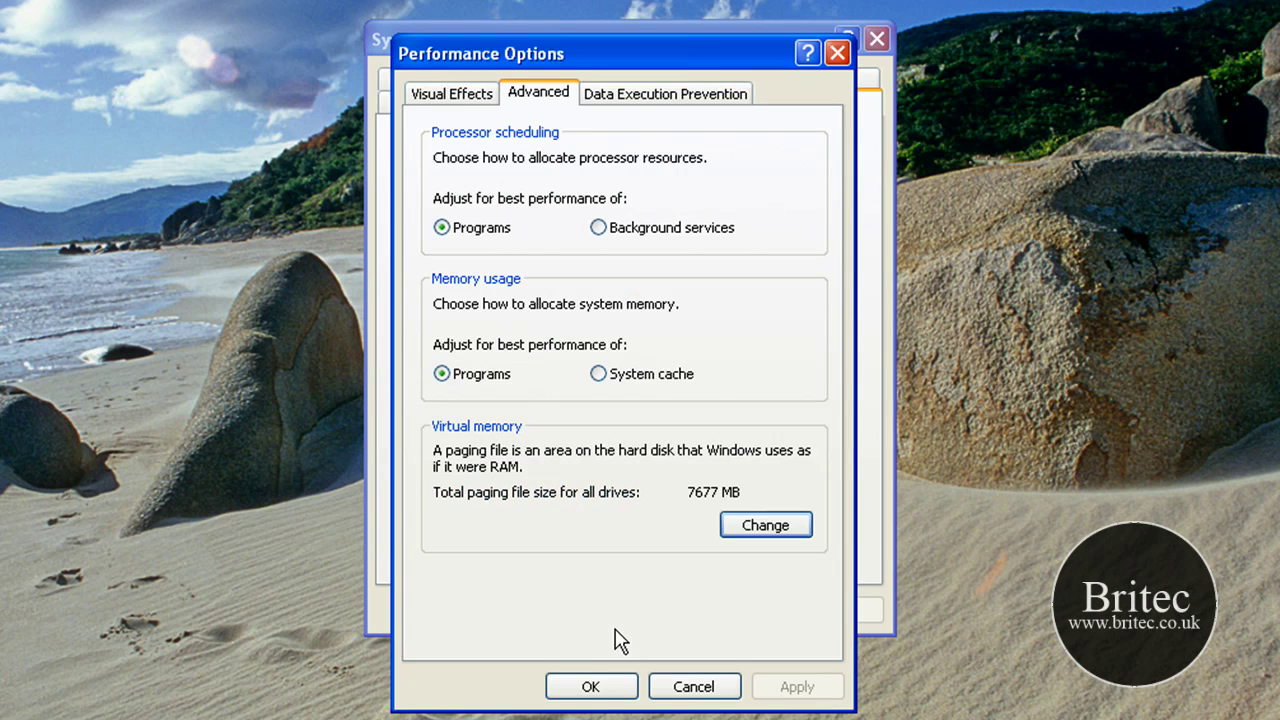
{"action": "left_click", "coordinate": [838, 52]}
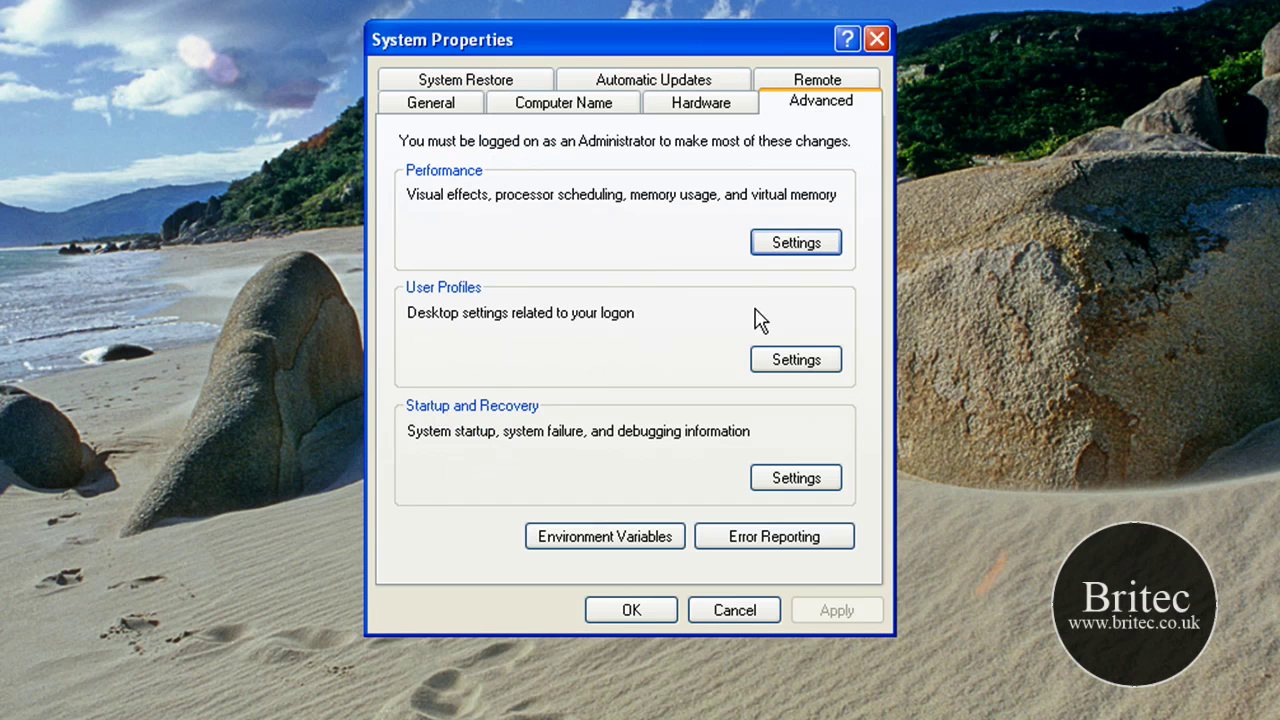
{"action": "left_click", "coordinate": [877, 39]}
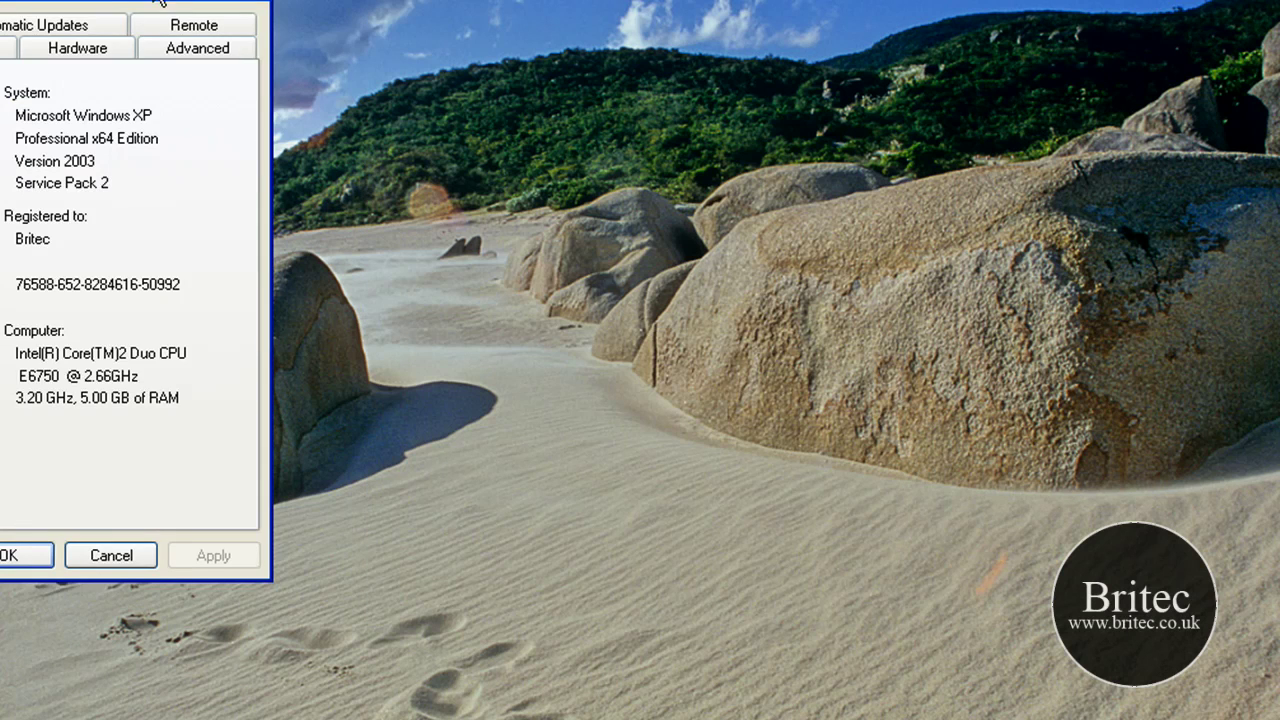
Step: Reopen the Virtual Memory settings from the advanced performance options in System Properties
{"action": "left_click_drag", "start_coordinate": [118, 5], "coordinate": [724, 64]}
{"action": "left_click", "coordinate": [818, 133]}
{"action": "left_click", "coordinate": [777, 206]}
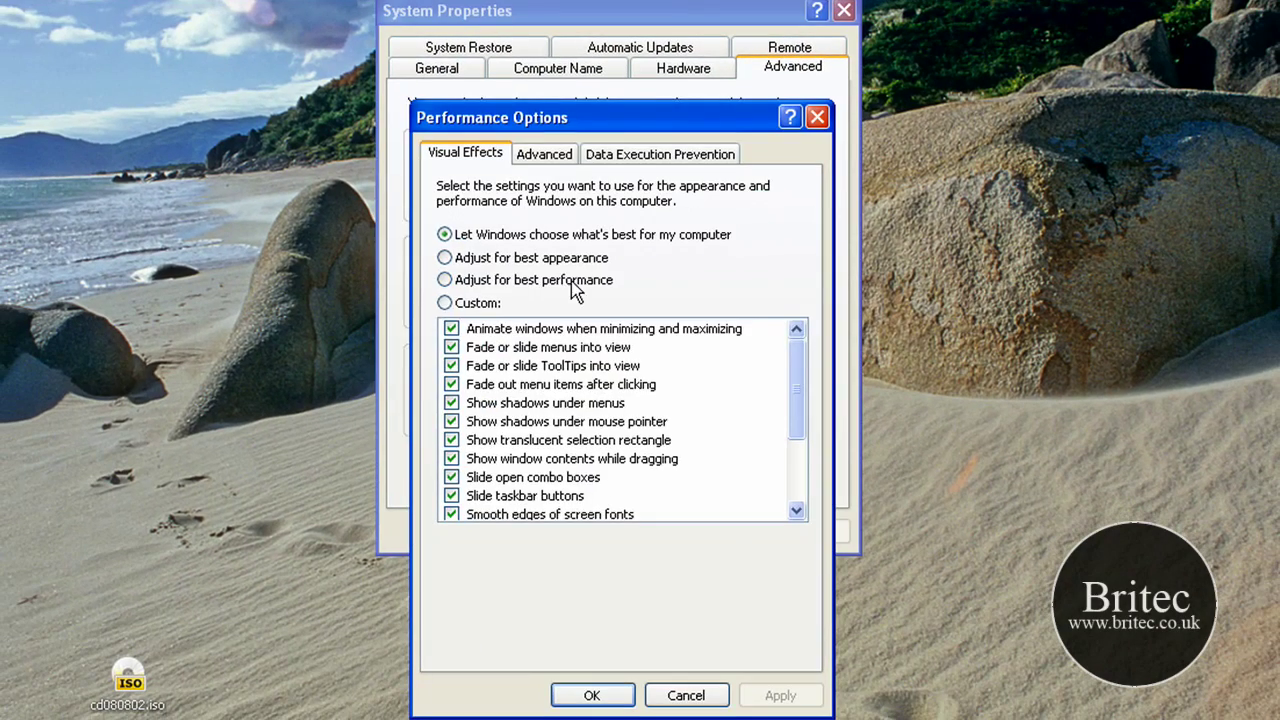
{"action": "left_click", "coordinate": [552, 158]}
{"action": "left_click_drag", "start_coordinate": [666, 122], "coordinate": [662, 32]}
{"action": "left_click", "coordinate": [746, 457]}
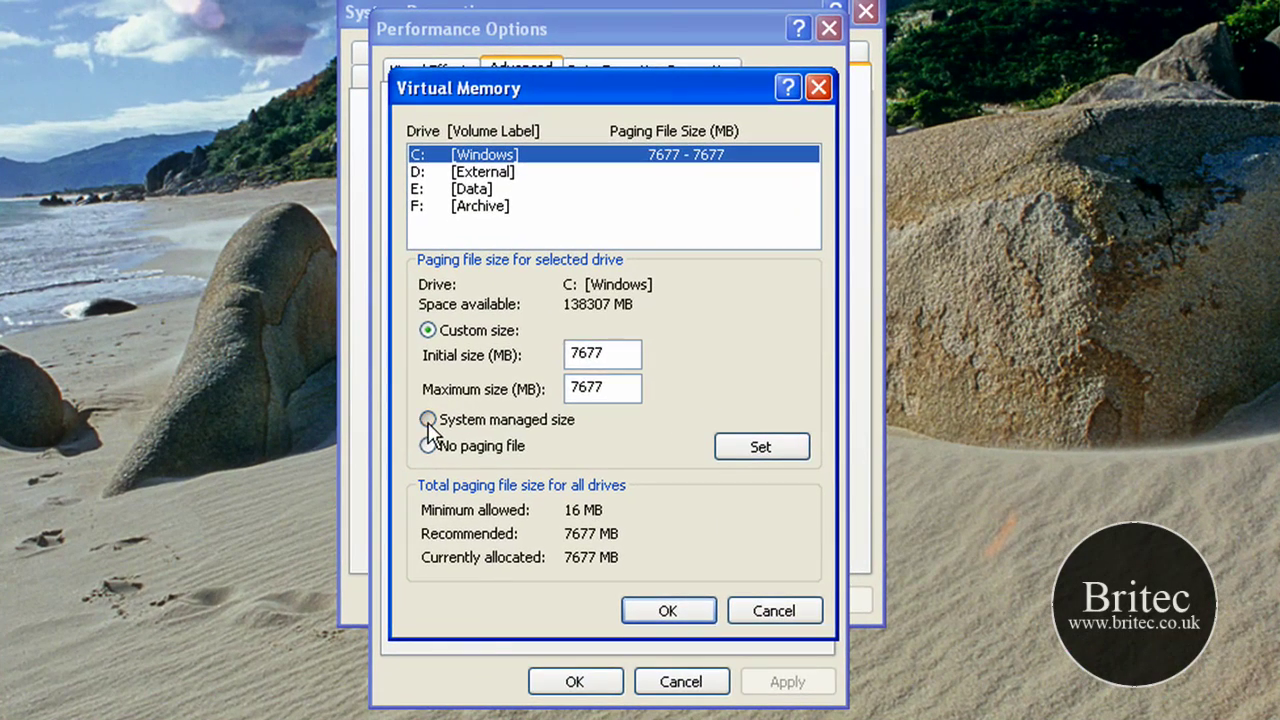
Step: Set the paging file of drive C: to System managed size and close the settings dialogs
{"action": "left_click", "coordinate": [428, 420]}
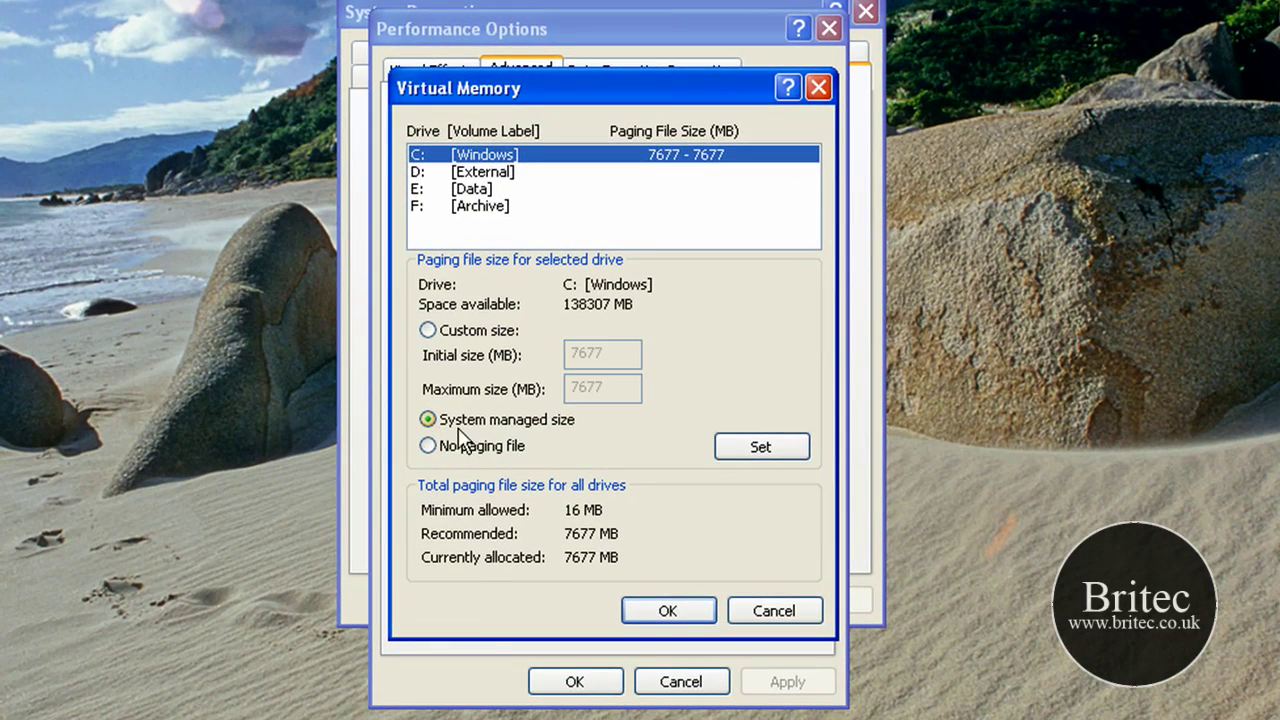
{"action": "left_click", "coordinate": [758, 452]}
{"action": "left_click", "coordinate": [817, 89]}
{"action": "left_click", "coordinate": [827, 29]}
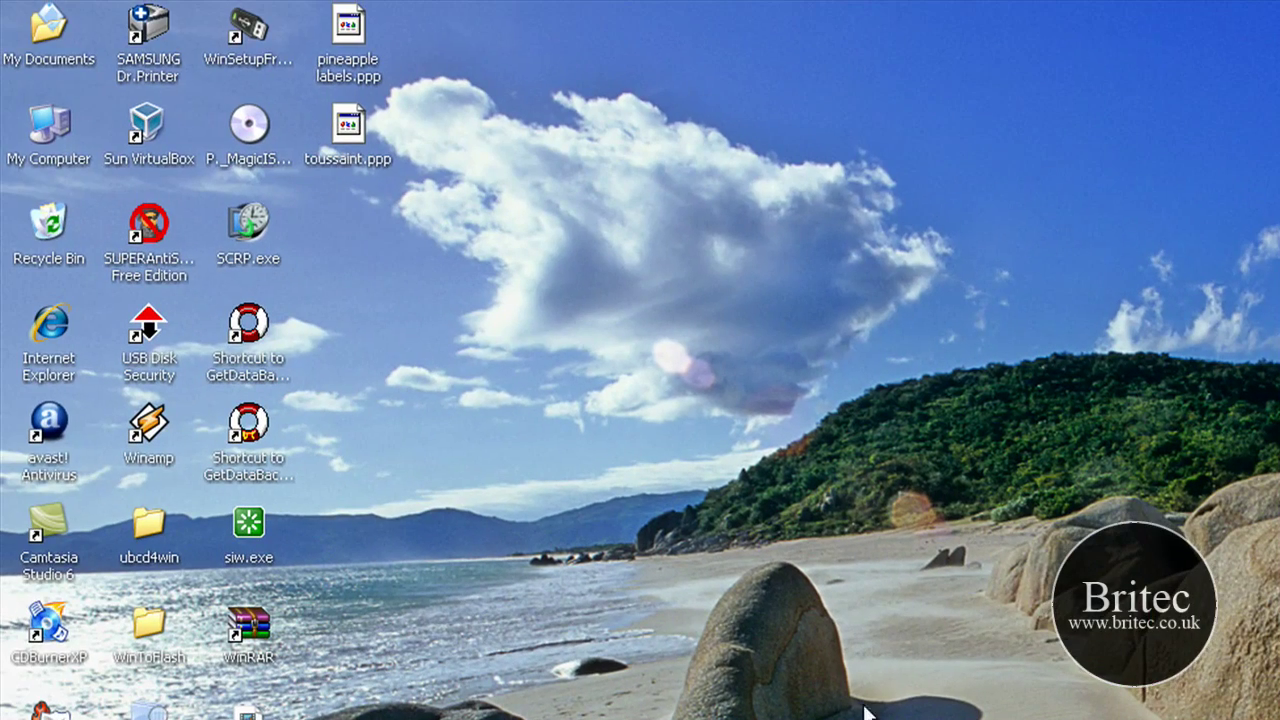
Step: Browse from My Computer to the C:\WINDOWS\system32 folder
{"action": "double_click", "coordinate": [48, 125]}
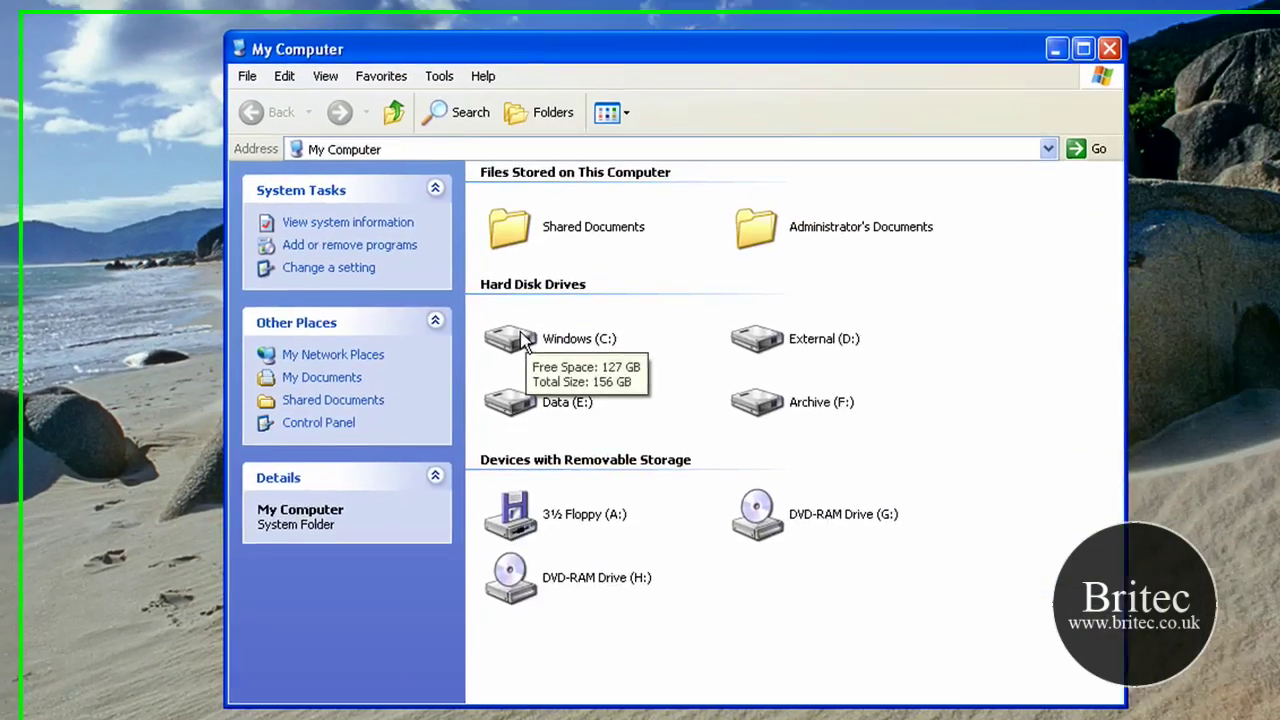
{"action": "double_click", "coordinate": [922, 560]}
{"action": "left_click", "coordinate": [487, 368]}
{"action": "double_click", "coordinate": [487, 368]}
{"action": "scroll", "coordinate": [850, 410], "scroll_direction": "down", "scroll_amount": 5}
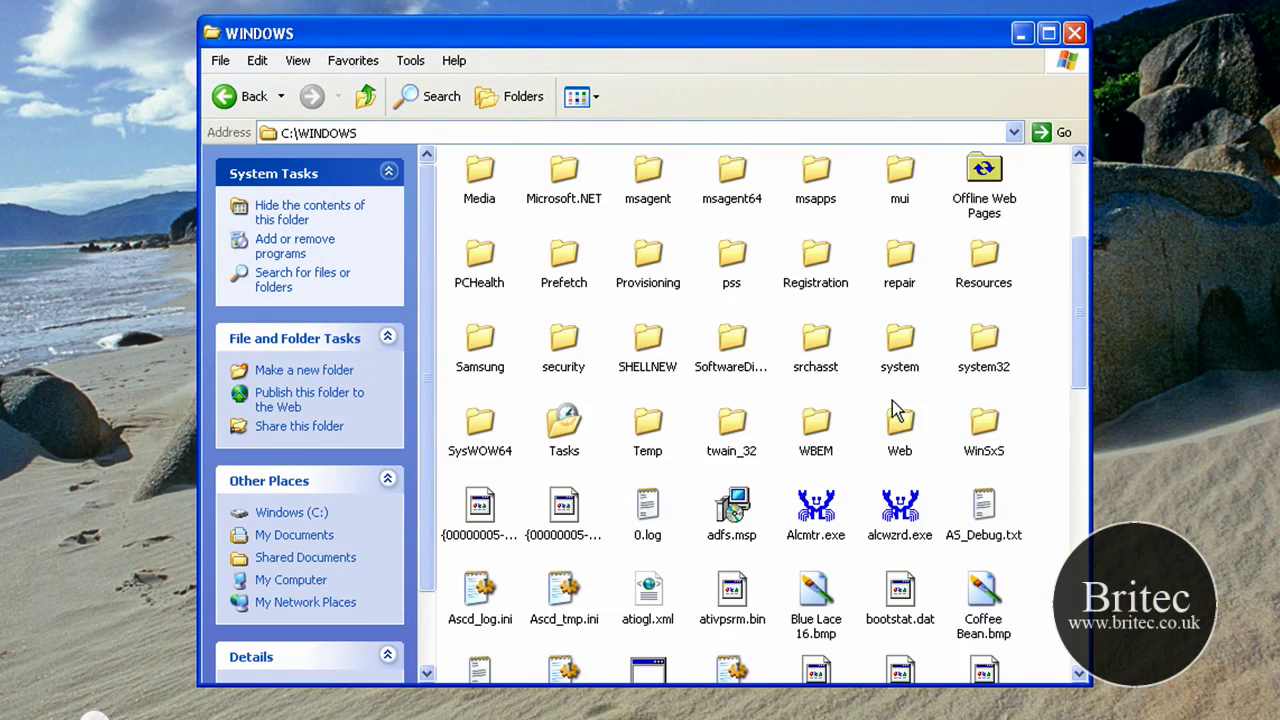
{"action": "double_click", "coordinate": [1008, 354]}
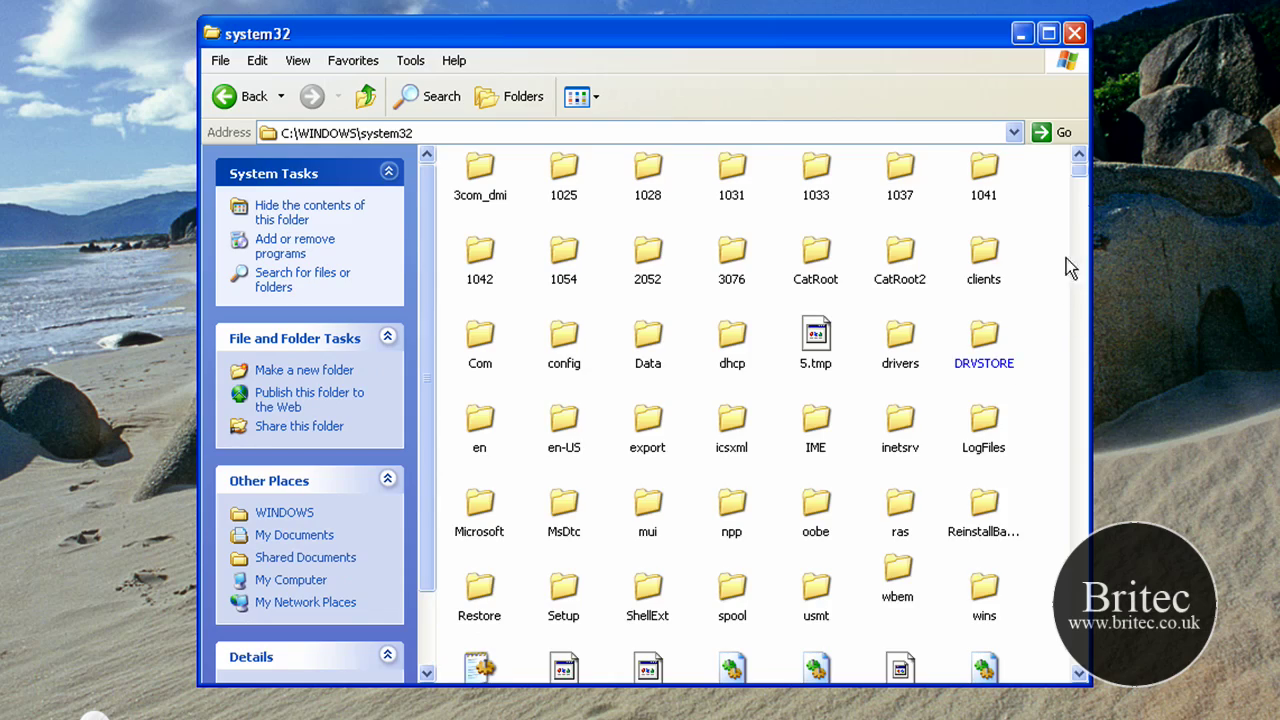
Step: Locate the win32k.sys file in the system32 folder and select it
{"action": "left_click_drag", "start_coordinate": [1080, 180], "coordinate": [1078, 633]}
{"action": "scroll", "coordinate": [1040, 600], "scroll_direction": "down", "scroll_amount": 6}
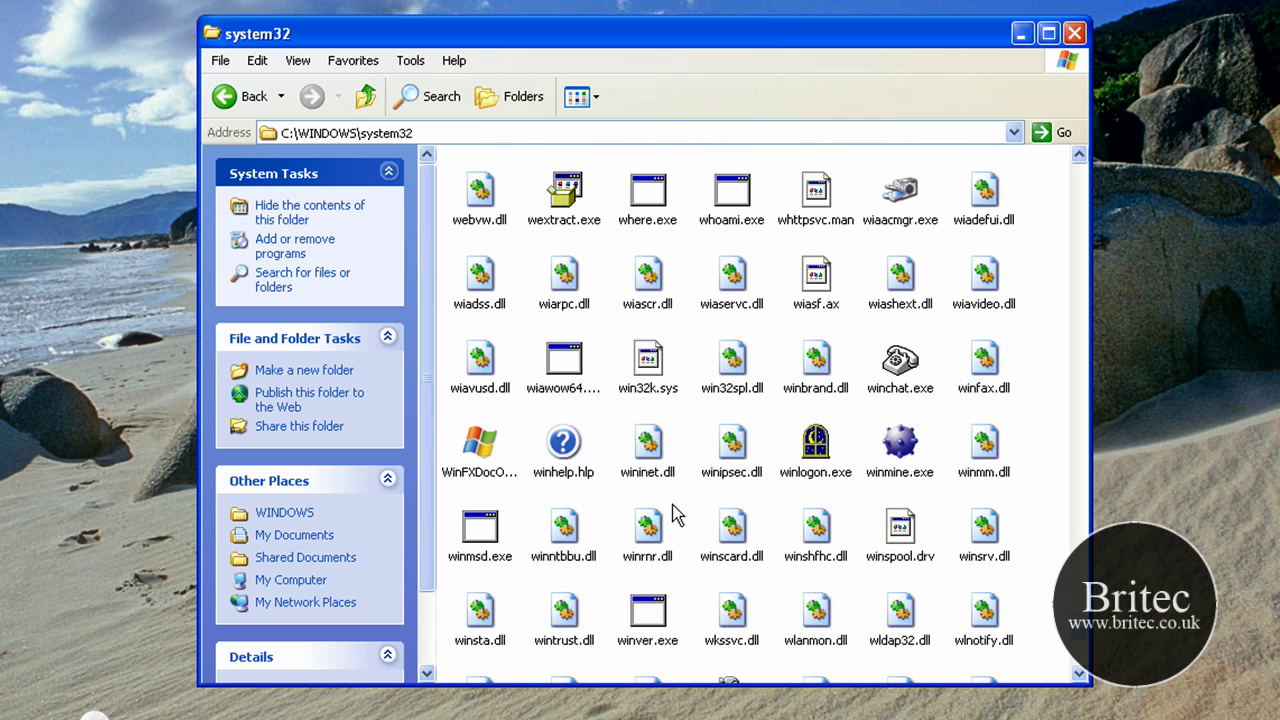
{"action": "mouse_move", "coordinate": [655, 402]}
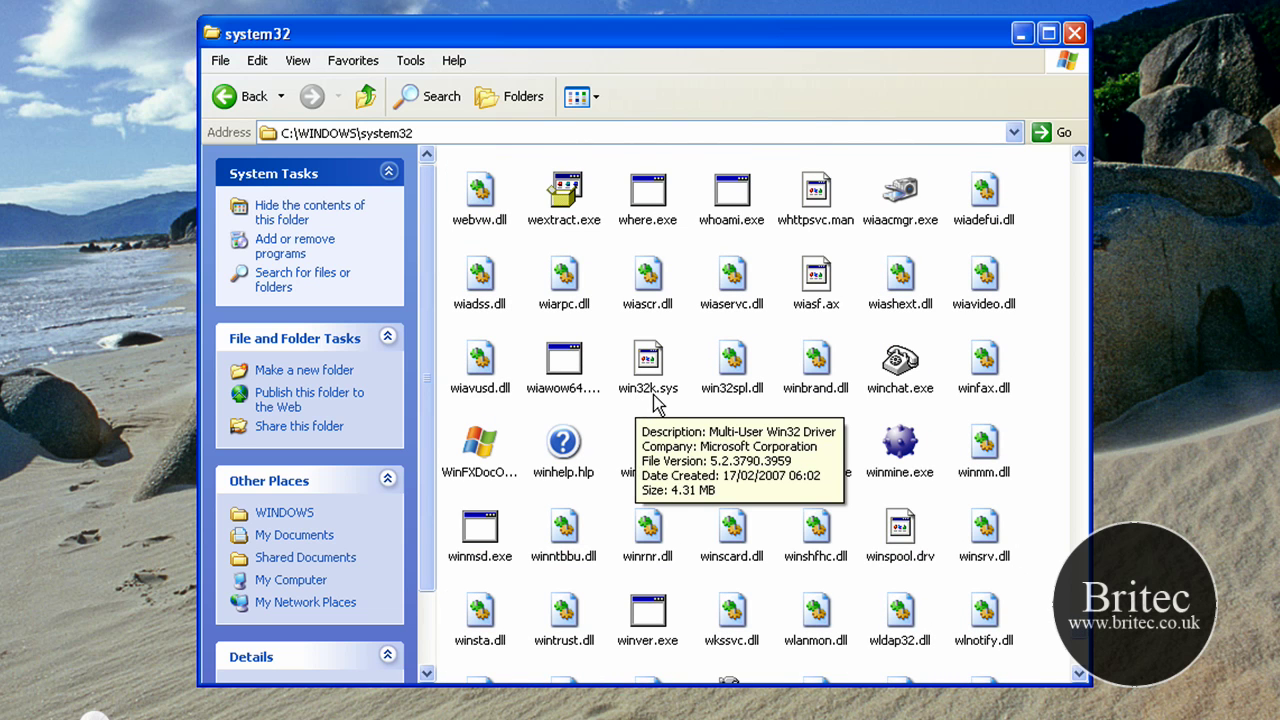
{"action": "left_click", "coordinate": [650, 405]}
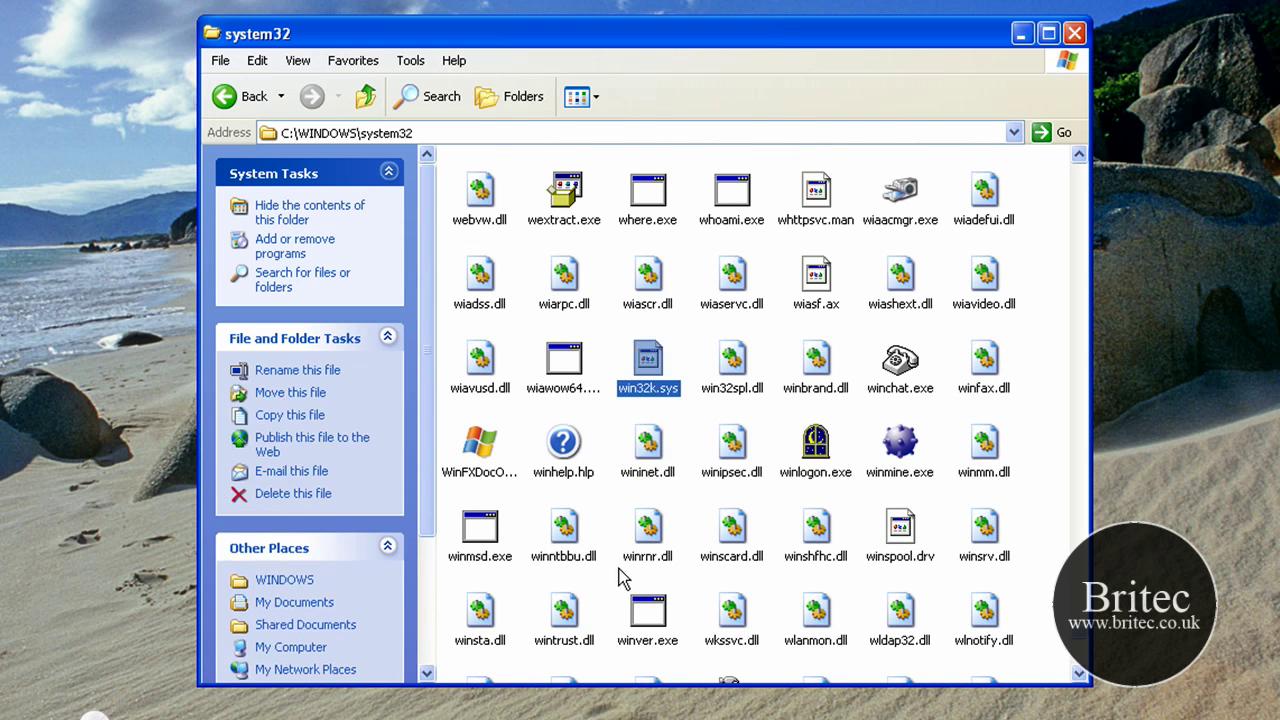
{"action": "mouse_move", "coordinate": [665, 405]}
Step: In the folder view options, turn Hide extensions for known file types on and off again, and close the dialog
{"action": "left_click", "coordinate": [412, 62]}
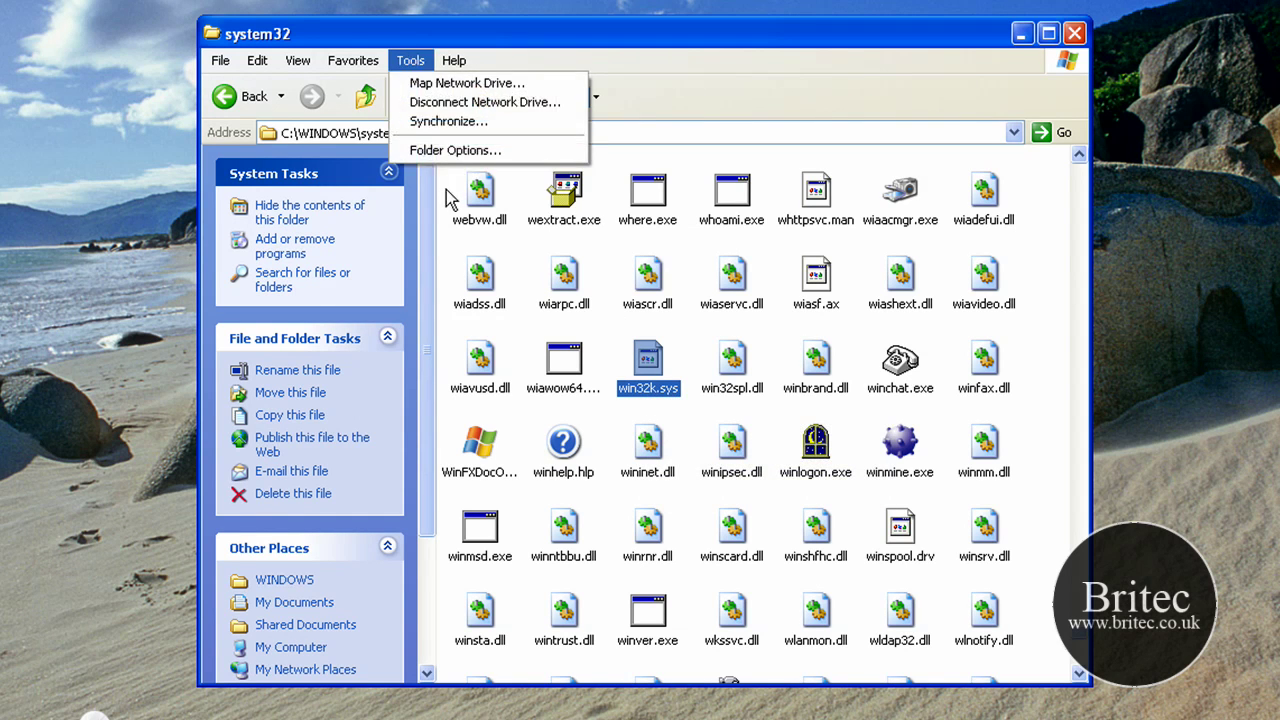
{"action": "left_click", "coordinate": [447, 150]}
{"action": "left_click_drag", "start_coordinate": [360, 54], "coordinate": [573, 167]}
{"action": "left_click", "coordinate": [516, 196]}
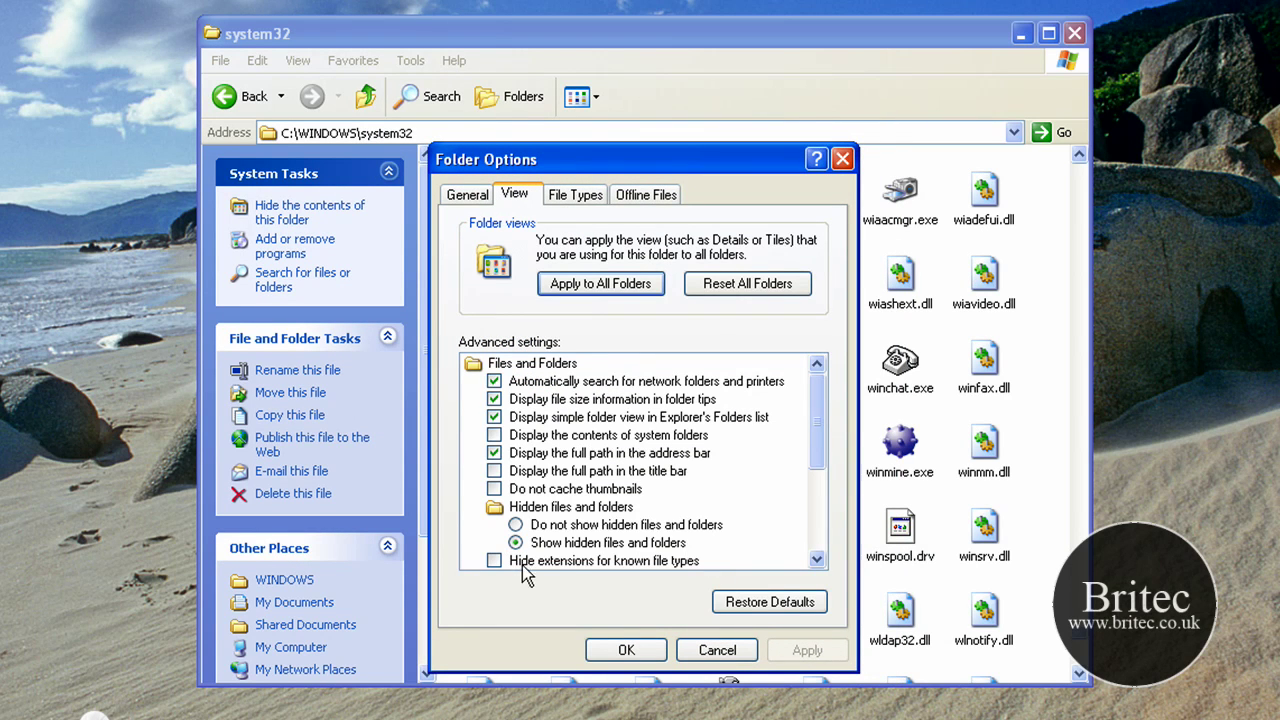
{"action": "left_click_drag", "start_coordinate": [818, 420], "coordinate": [818, 465]}
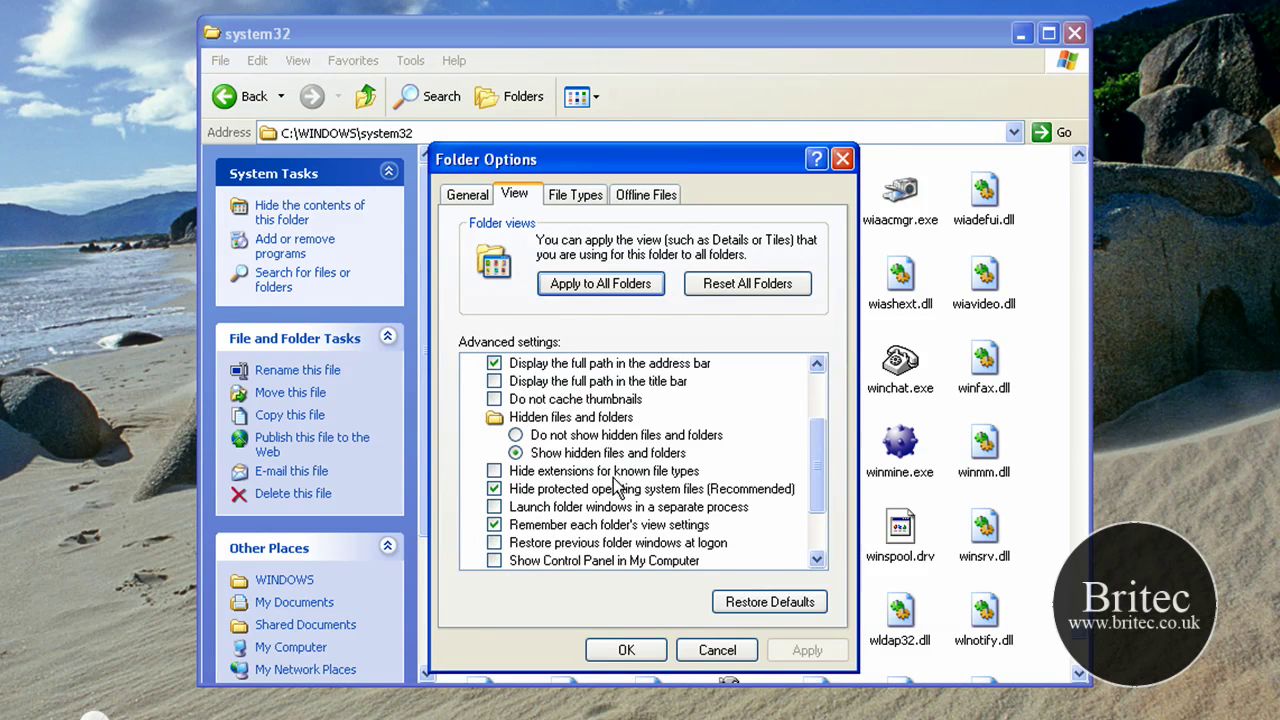
{"action": "left_click", "coordinate": [498, 474]}
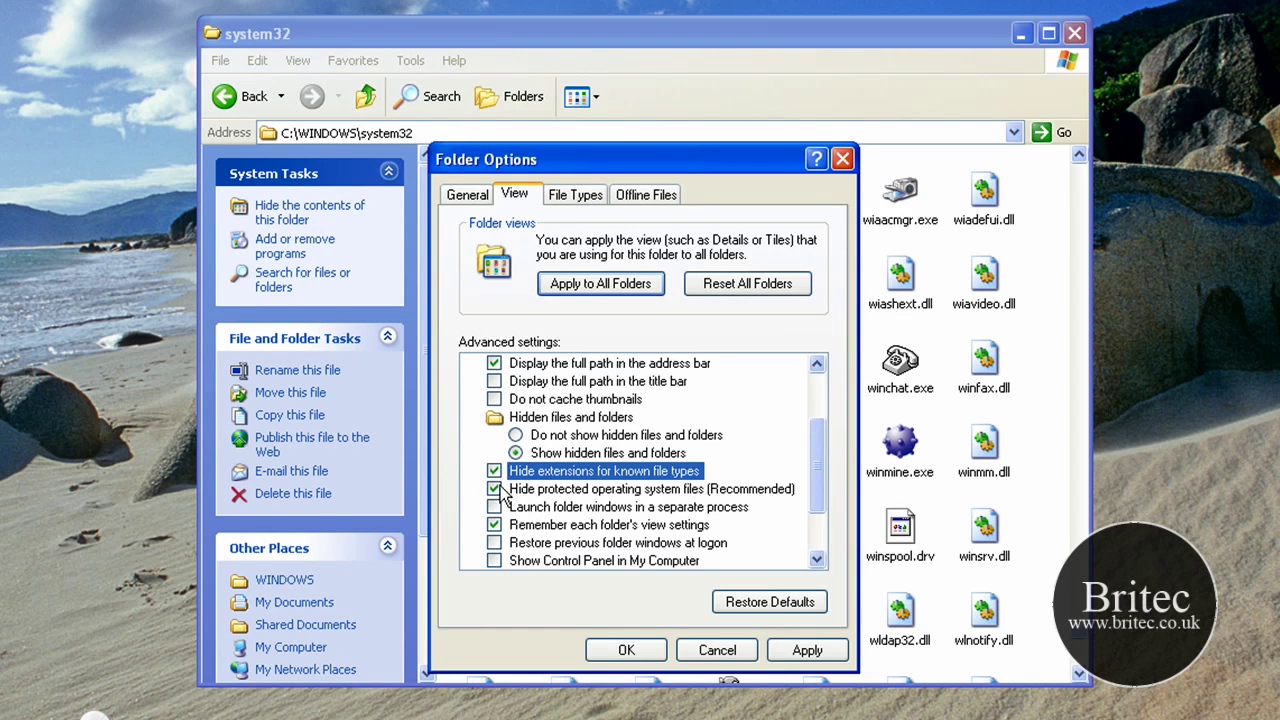
{"action": "left_click", "coordinate": [495, 472]}
{"action": "left_click", "coordinate": [785, 655]}
{"action": "left_click", "coordinate": [716, 650]}
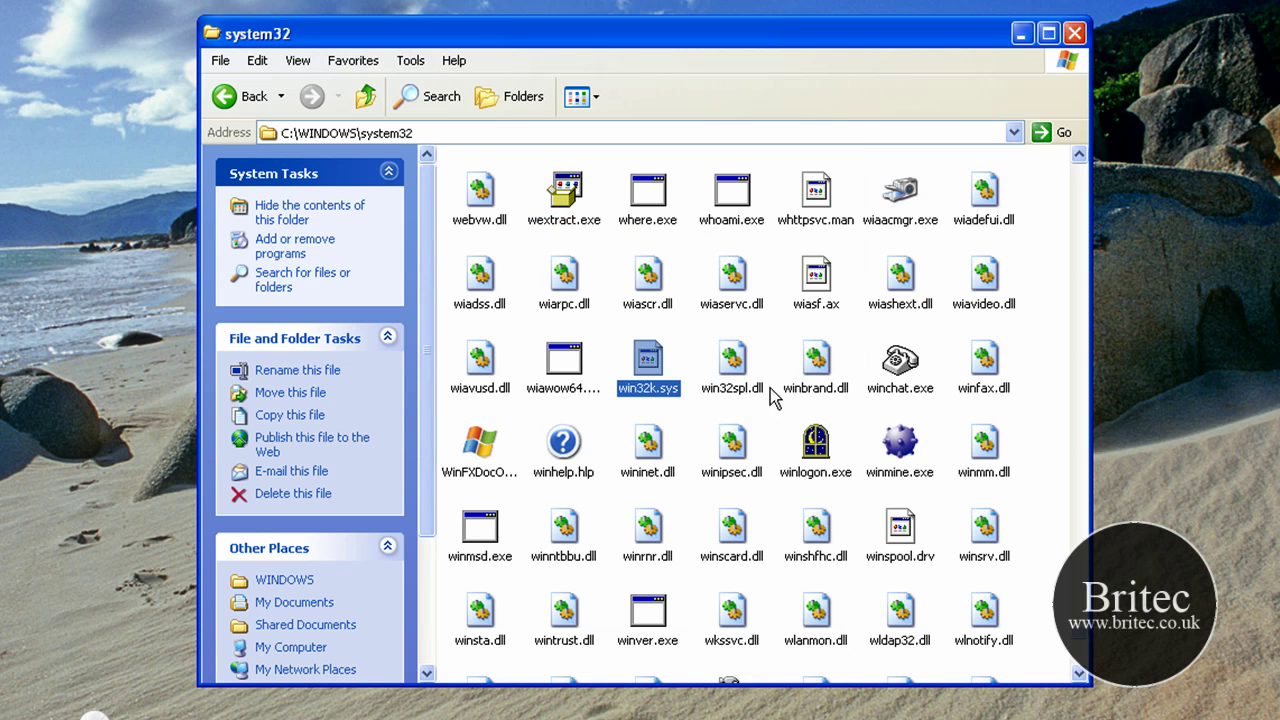
Step: Try to rename the win32k.sys file in the system32 folder as win32k.old
{"action": "right_click", "coordinate": [658, 392]}
{"action": "left_click", "coordinate": [735, 590]}
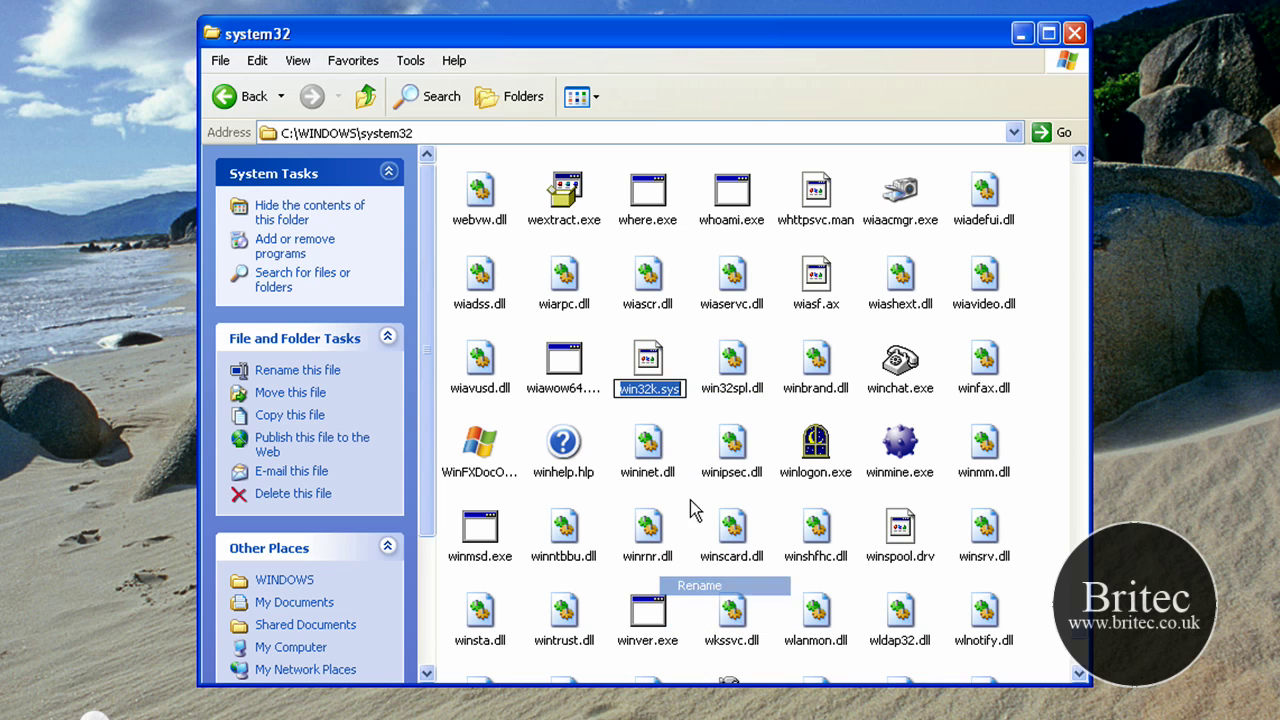
{"action": "left_click", "coordinate": [682, 388]}
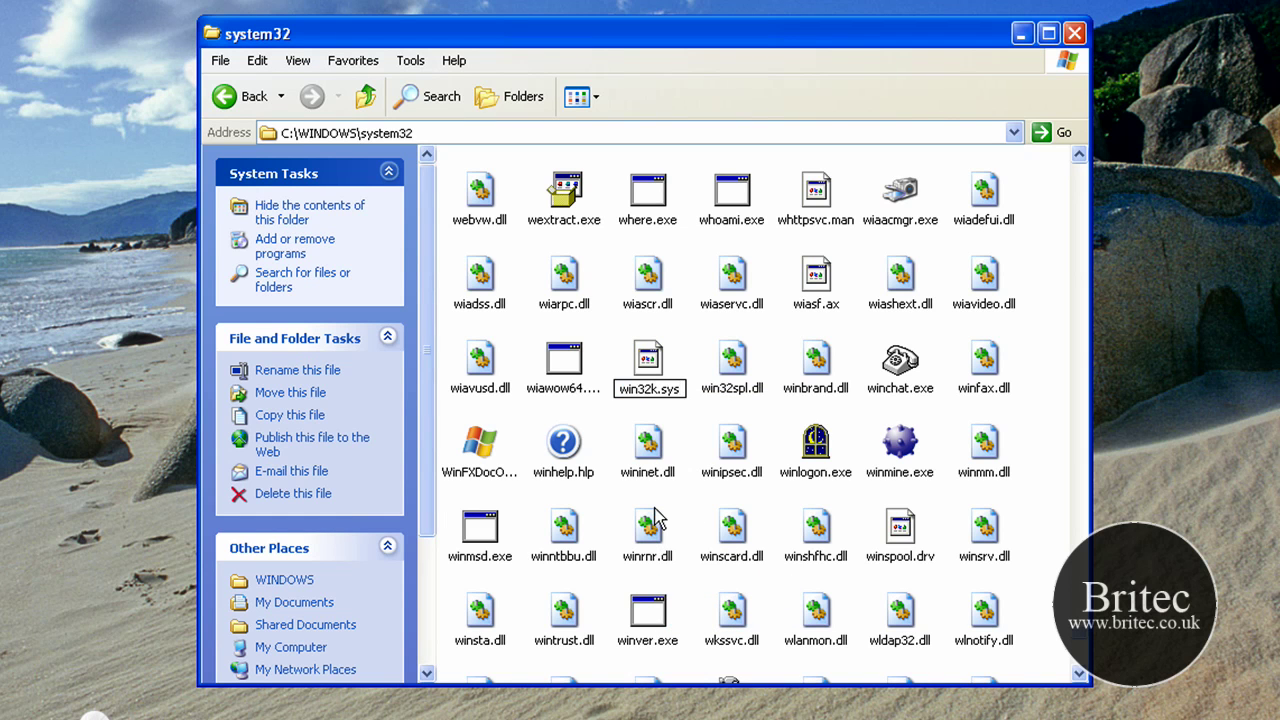
{"action": "key", "text": "BackSpace"}
{"action": "key", "text": "BackSpace"}
{"action": "key", "text": "BackSpace"}
{"action": "type", "text": "old"}
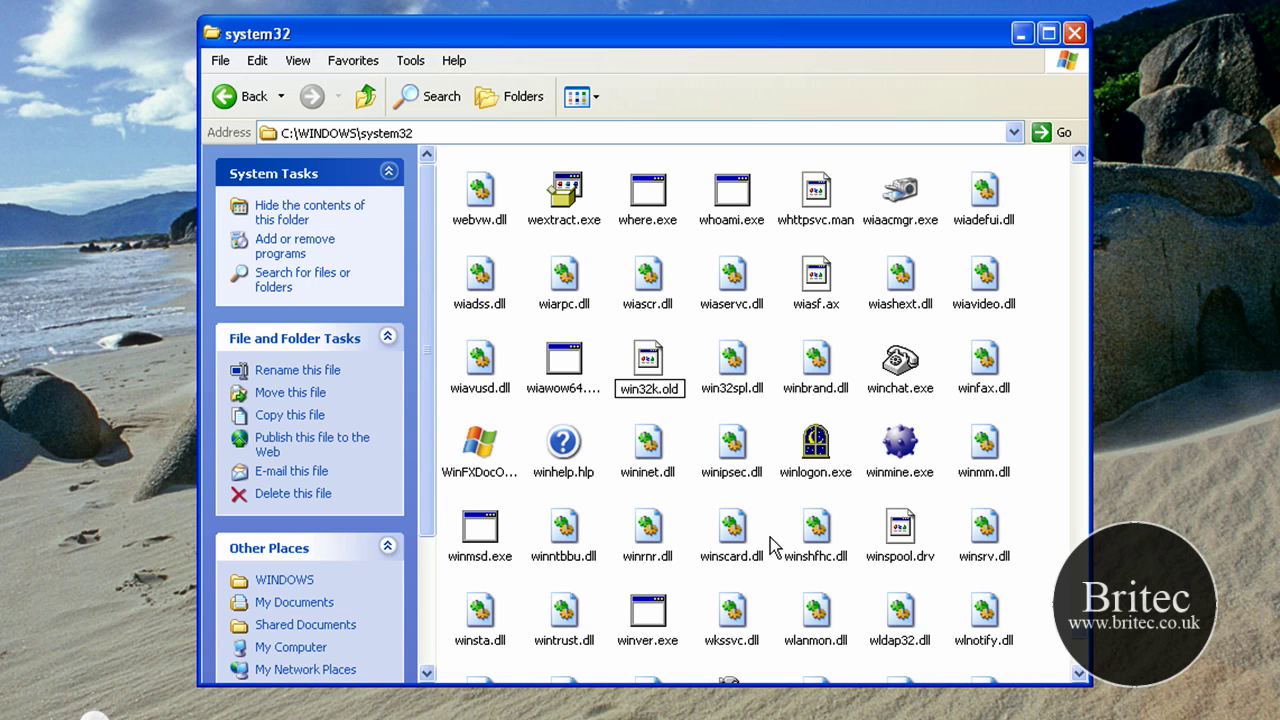
Step: Restore the file name win32k.sys and close the system32 folder window
{"action": "key", "text": "BackSpace"}
{"action": "key", "text": "BackSpace"}
{"action": "key", "text": "BackSpace"}
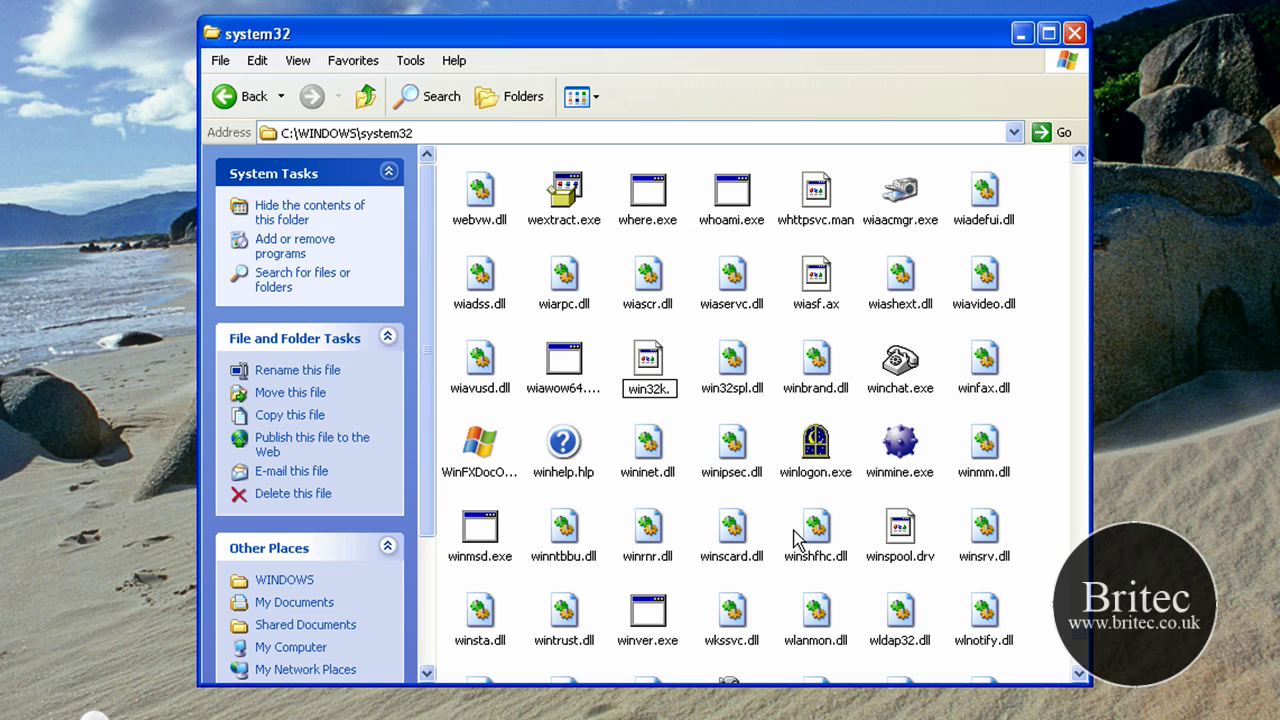
{"action": "type", "text": "sys"}
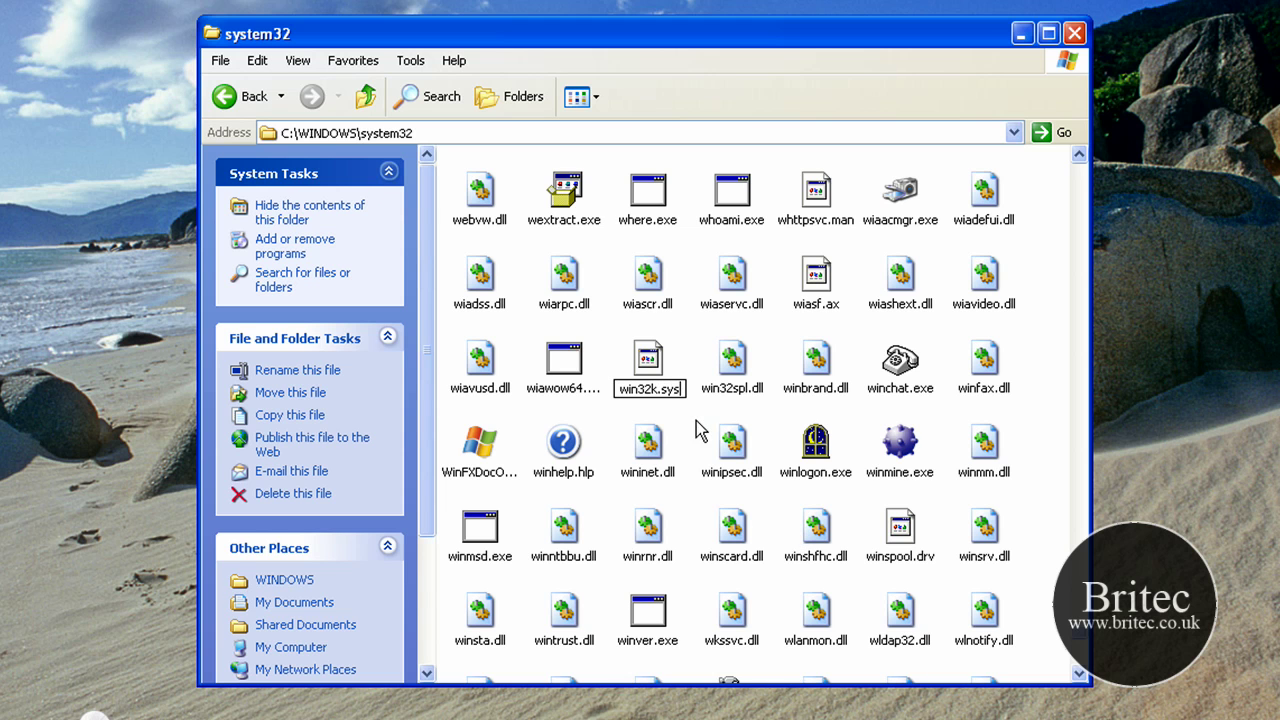
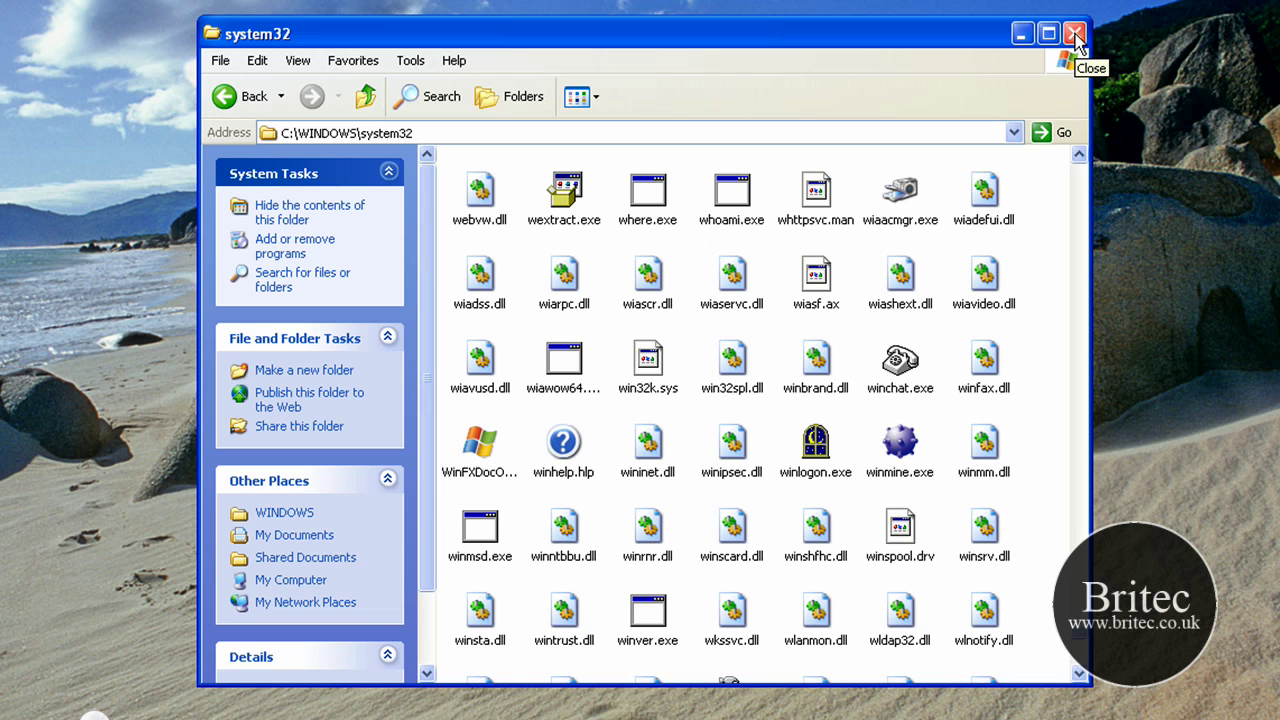
{"action": "left_click", "coordinate": [1075, 36]}
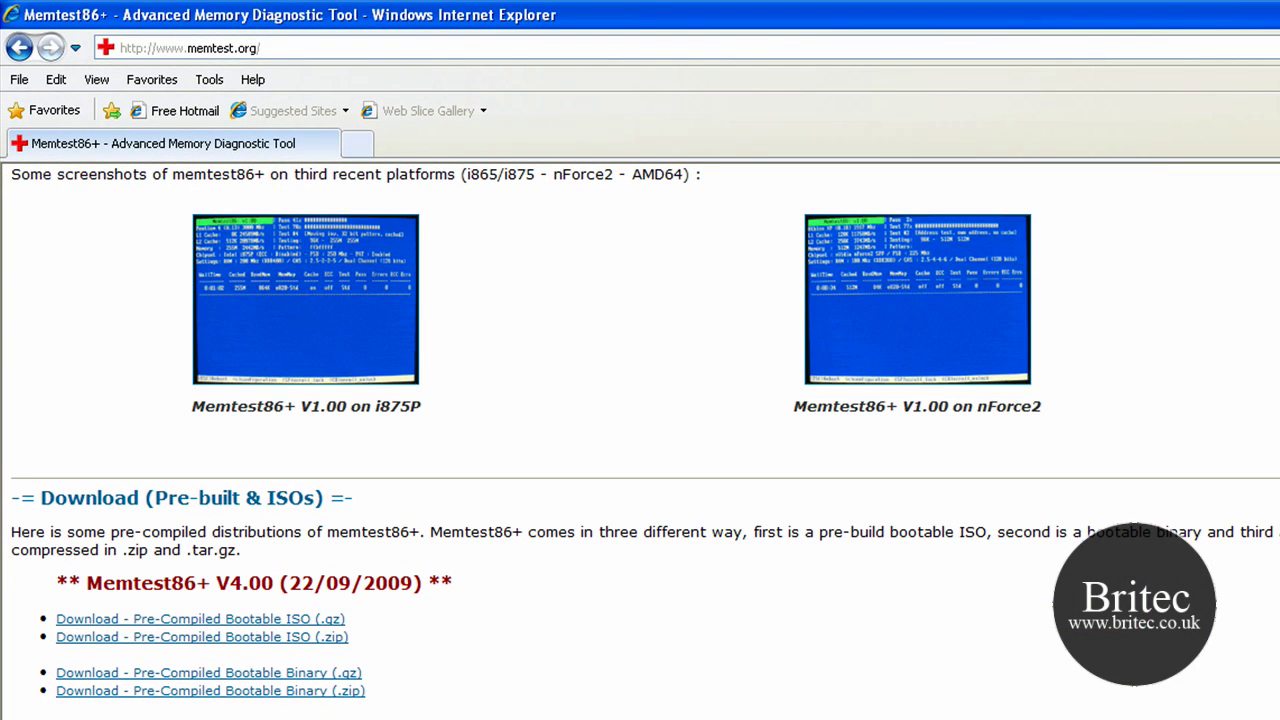
Step: In Internet Explorer, look through the memtest.org page from its start to the Download (Pre-built & ISOs) section
{"action": "key", "text": "Home"}
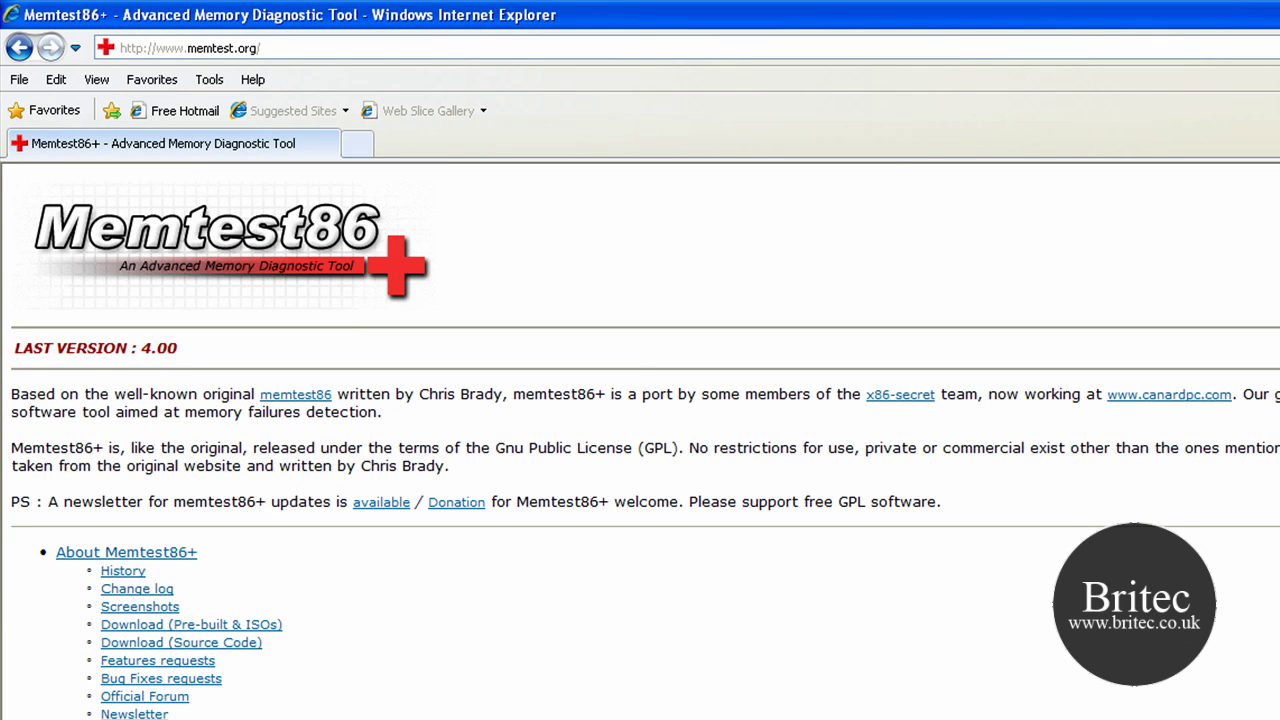
{"action": "scroll", "coordinate": [640, 440], "scroll_direction": "down", "scroll_amount": 20}
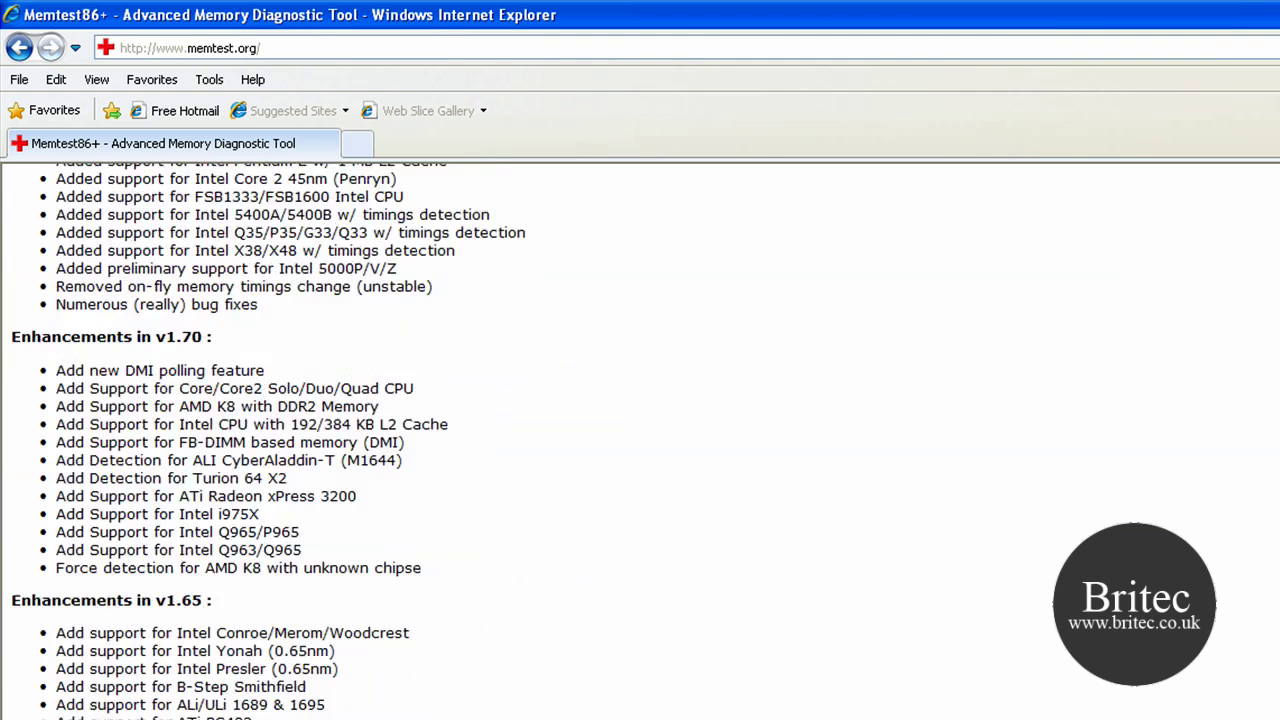
{"action": "scroll", "coordinate": [640, 440], "scroll_direction": "down", "scroll_amount": 10}
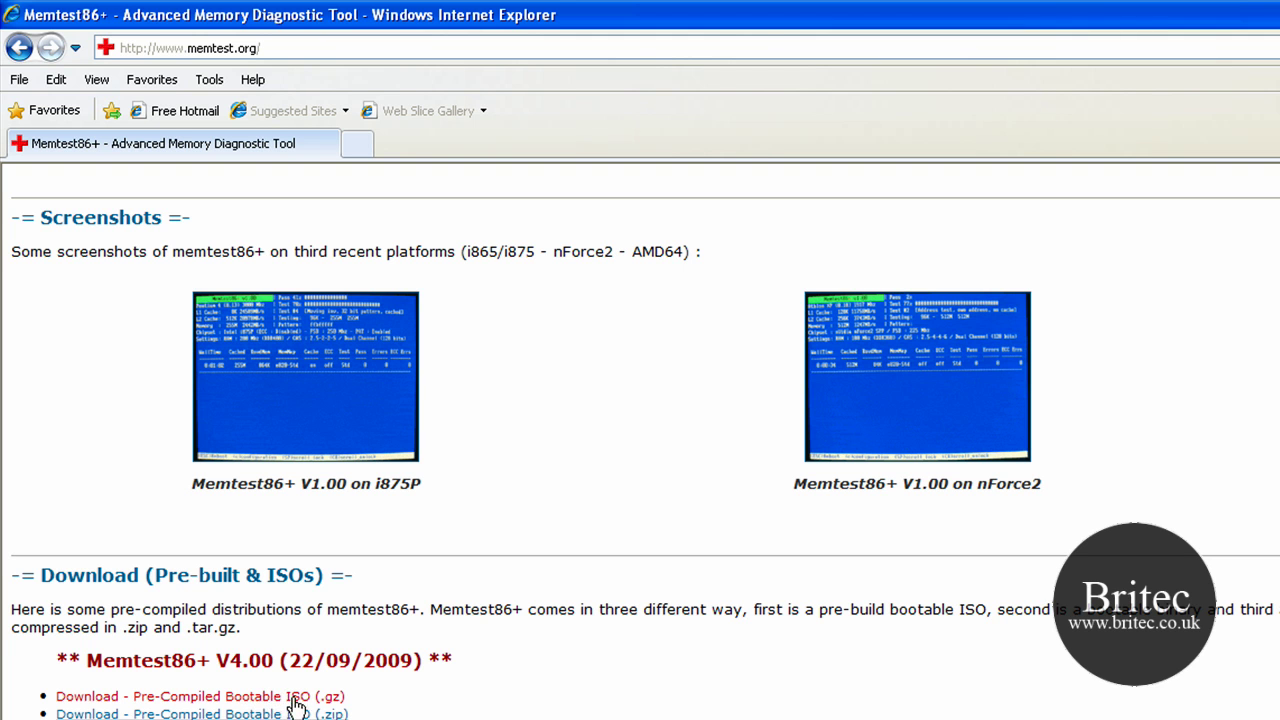
Step: View the enlarged screenshot of Memtest86+ V1.00 on i875P in a maximized window, and leave it
{"action": "left_click", "coordinate": [357, 391]}
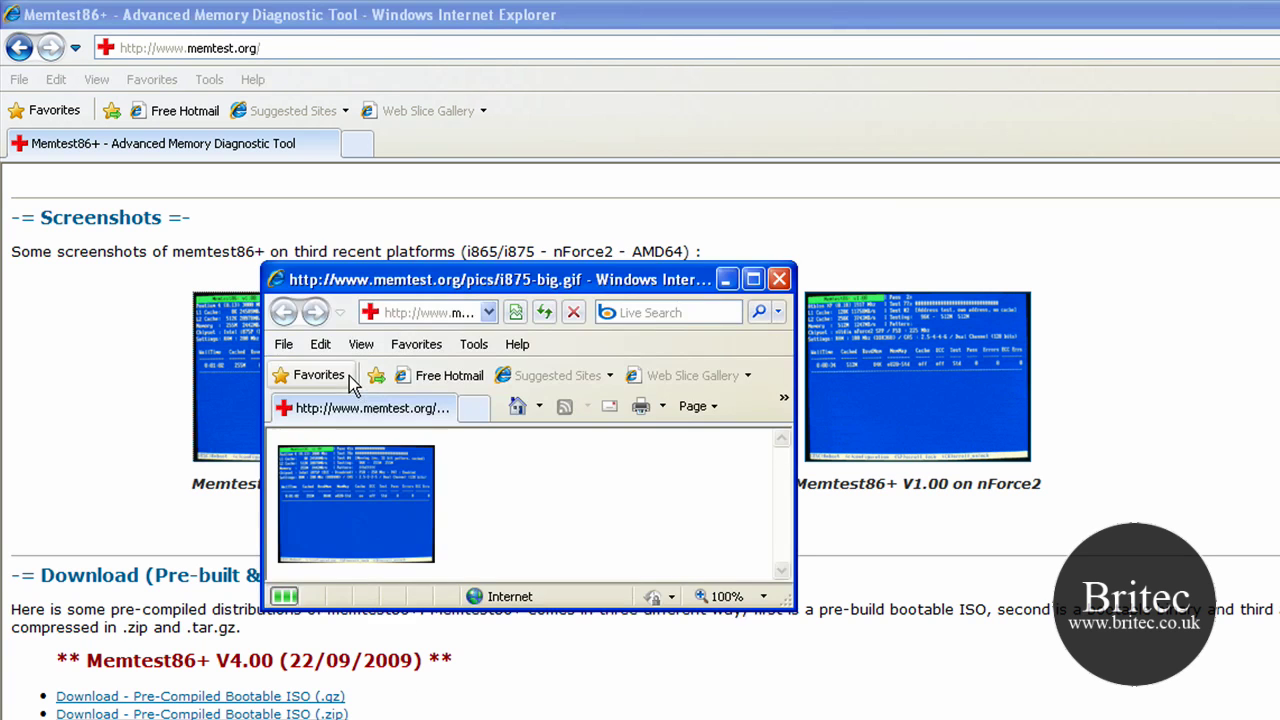
{"action": "left_click", "coordinate": [753, 280]}
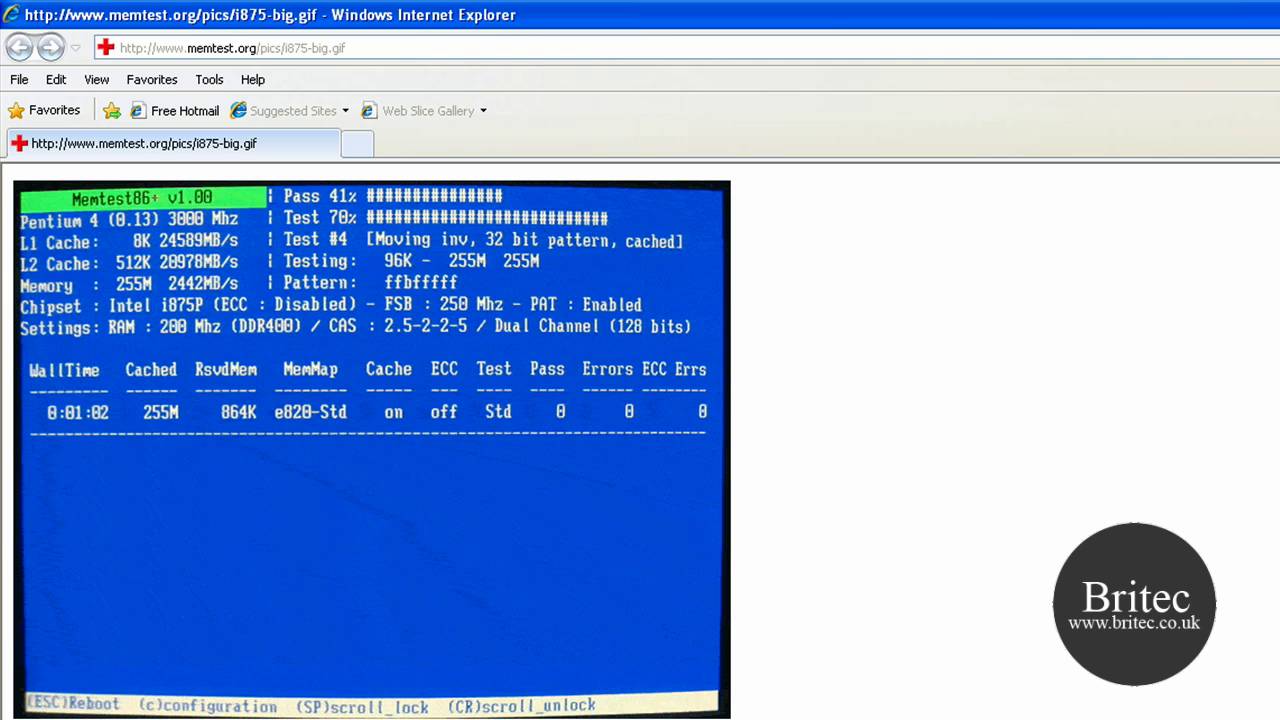
{"action": "key", "text": "alt+Left"}
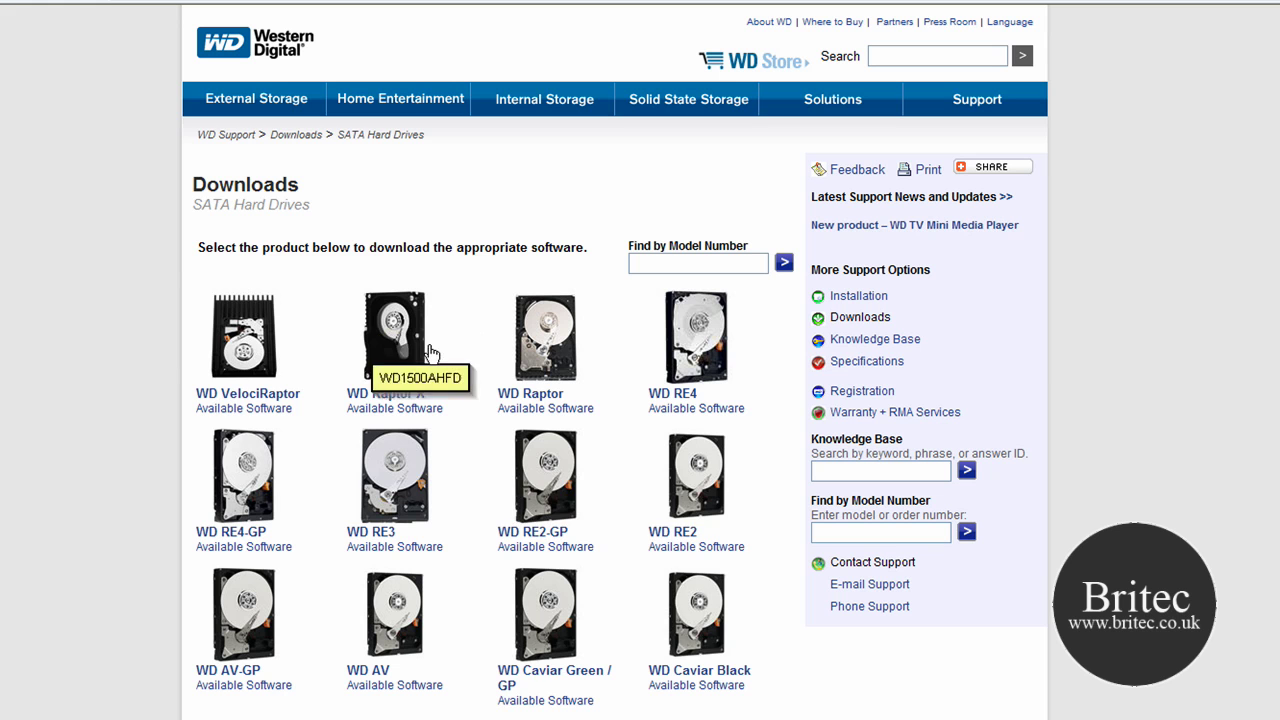
Step: Check the model numbers of the drives on Western Digital's SATA Hard Drives downloads page and choose WD Caviar Green / GP
{"action": "mouse_move", "coordinate": [710, 518]}
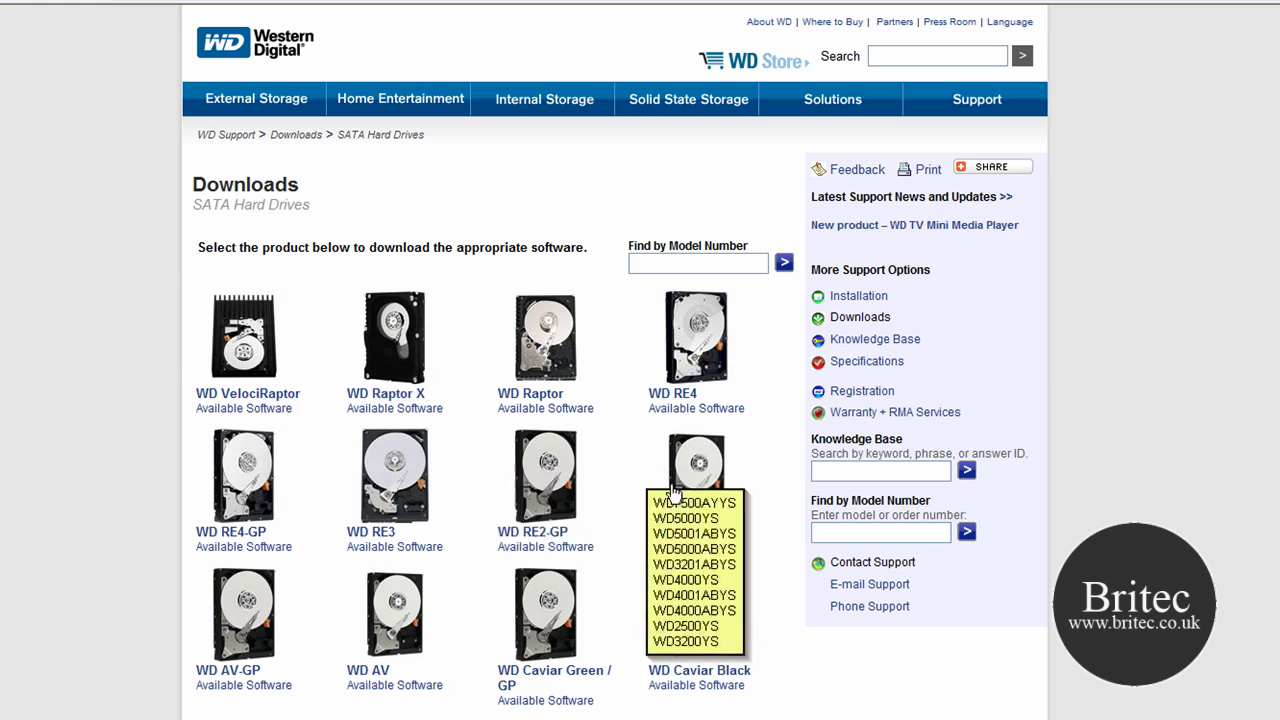
{"action": "mouse_move", "coordinate": [382, 502]}
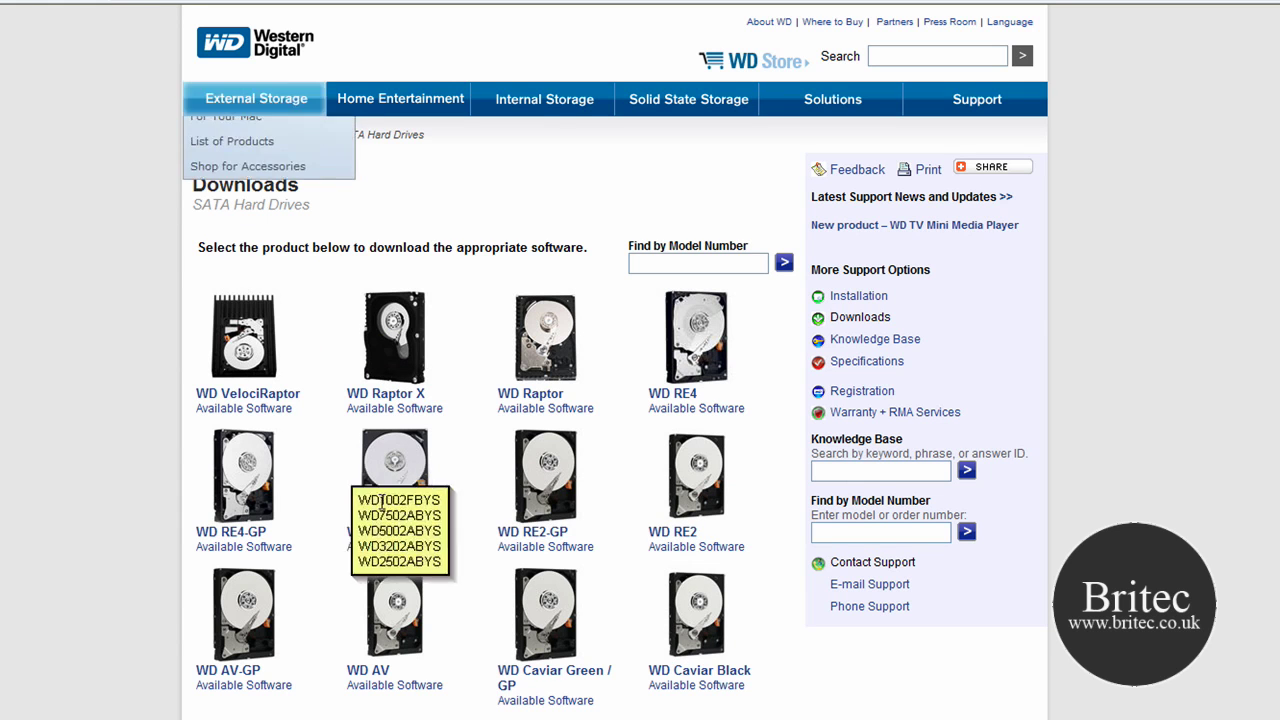
{"action": "scroll", "coordinate": [390, 330], "scroll_direction": "down", "scroll_amount": 3}
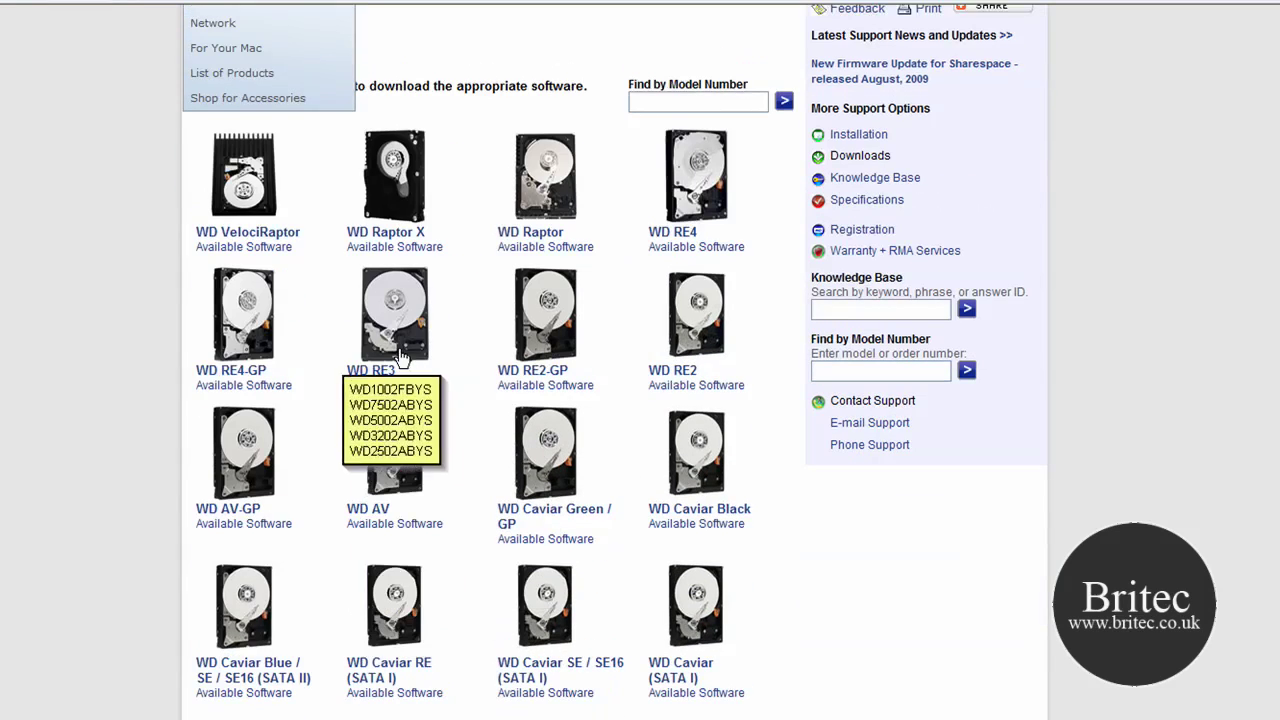
{"action": "mouse_move", "coordinate": [547, 478]}
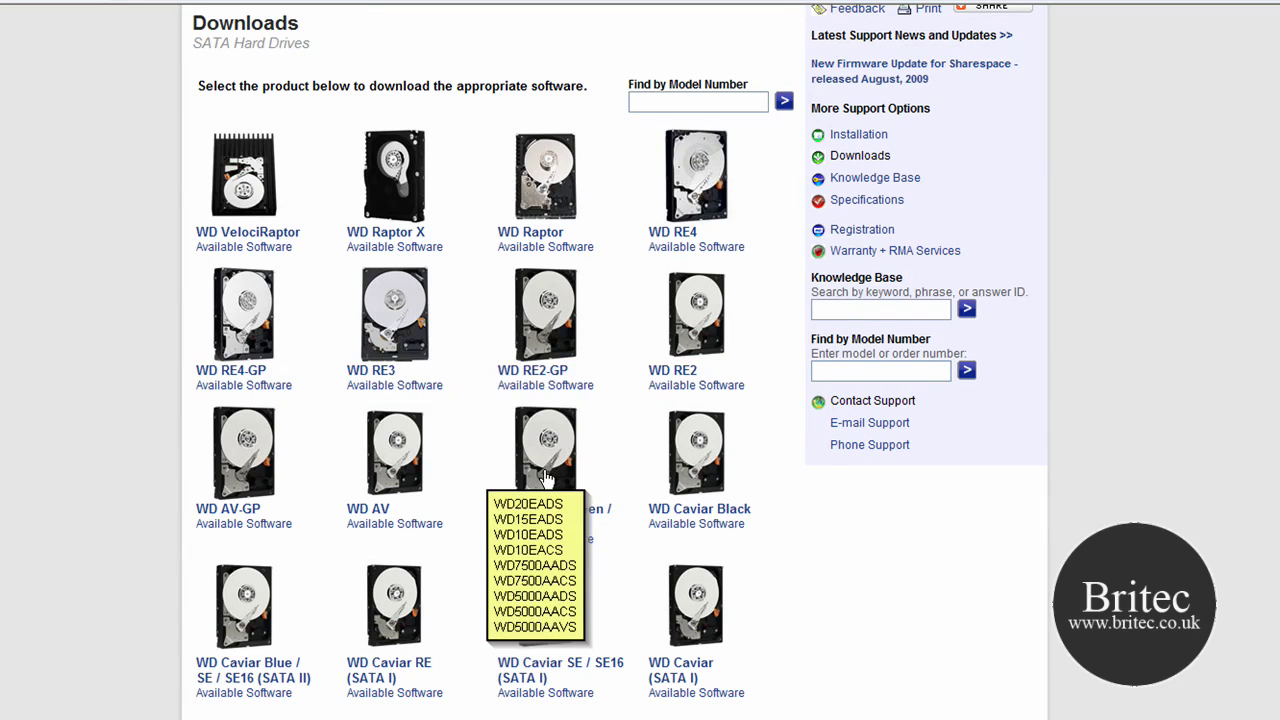
{"action": "left_click", "coordinate": [547, 478]}
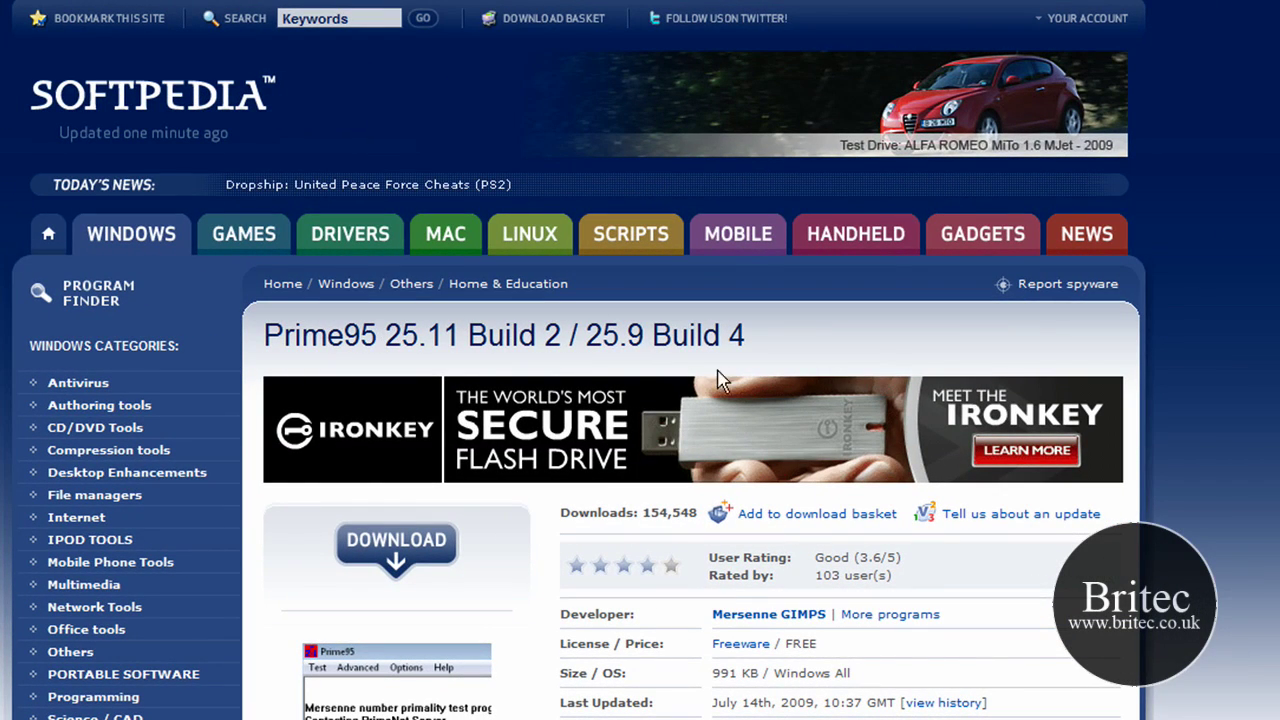
Step: Try to download Prime95 25.11 Build 2 / 25.9 Build 4 from its Softpedia page
{"action": "left_click", "coordinate": [377, 551]}
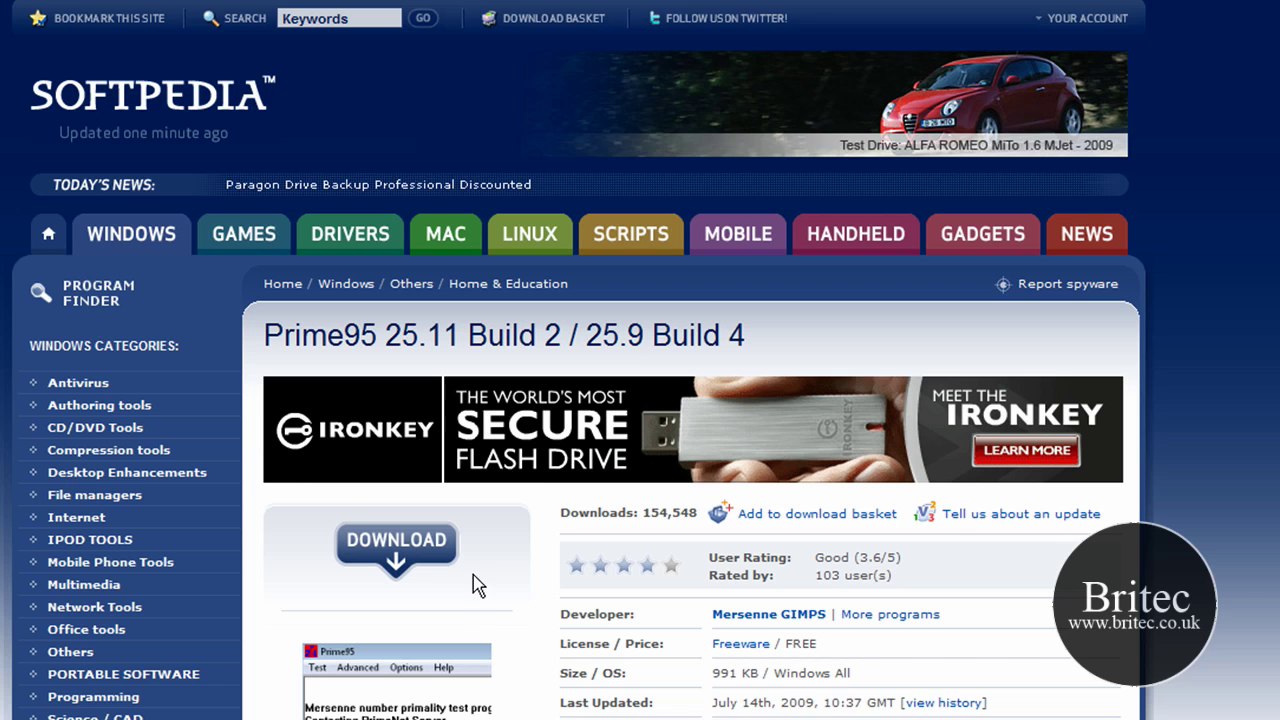
{"action": "scroll", "coordinate": [251, 380], "scroll_direction": "down", "scroll_amount": 3}
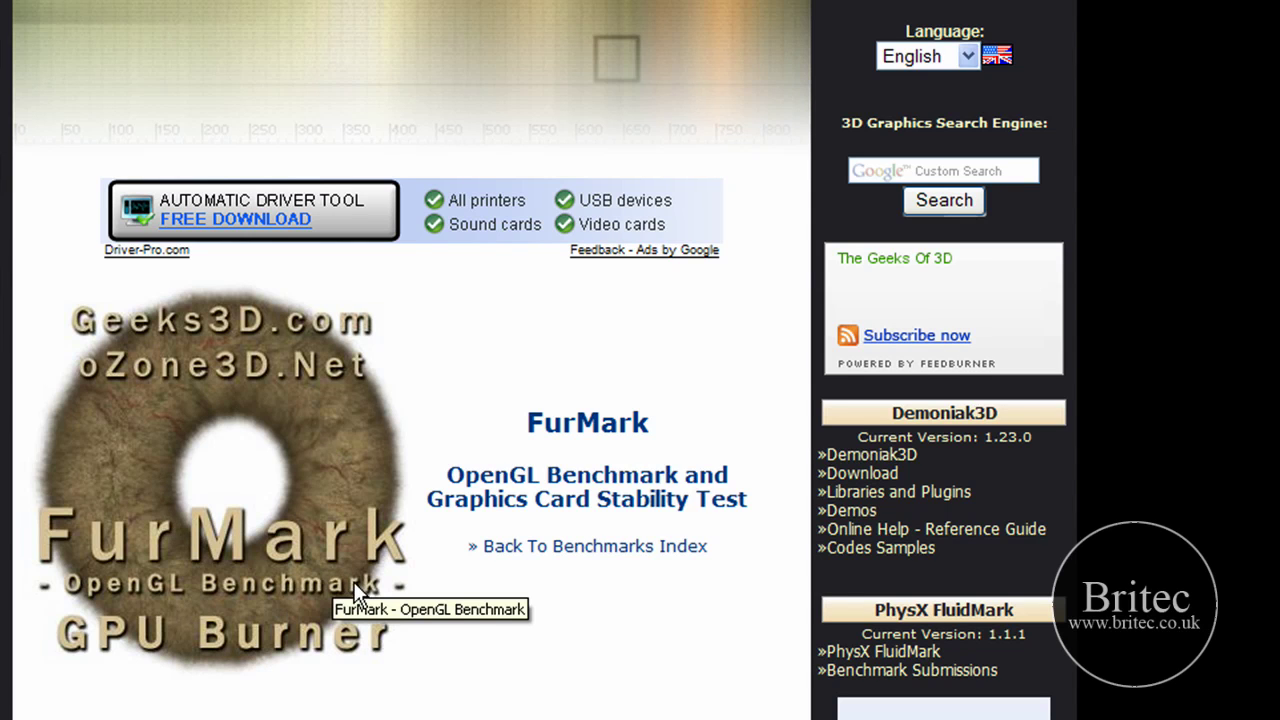
Step: Review the download section of the FurMark page, including the v1.7.0 release for Windows XP / Vista 32-bit
{"action": "scroll", "coordinate": [354, 582], "scroll_direction": "down", "scroll_amount": 3}
{"action": "scroll", "coordinate": [372, 558], "scroll_direction": "down", "scroll_amount": 3}
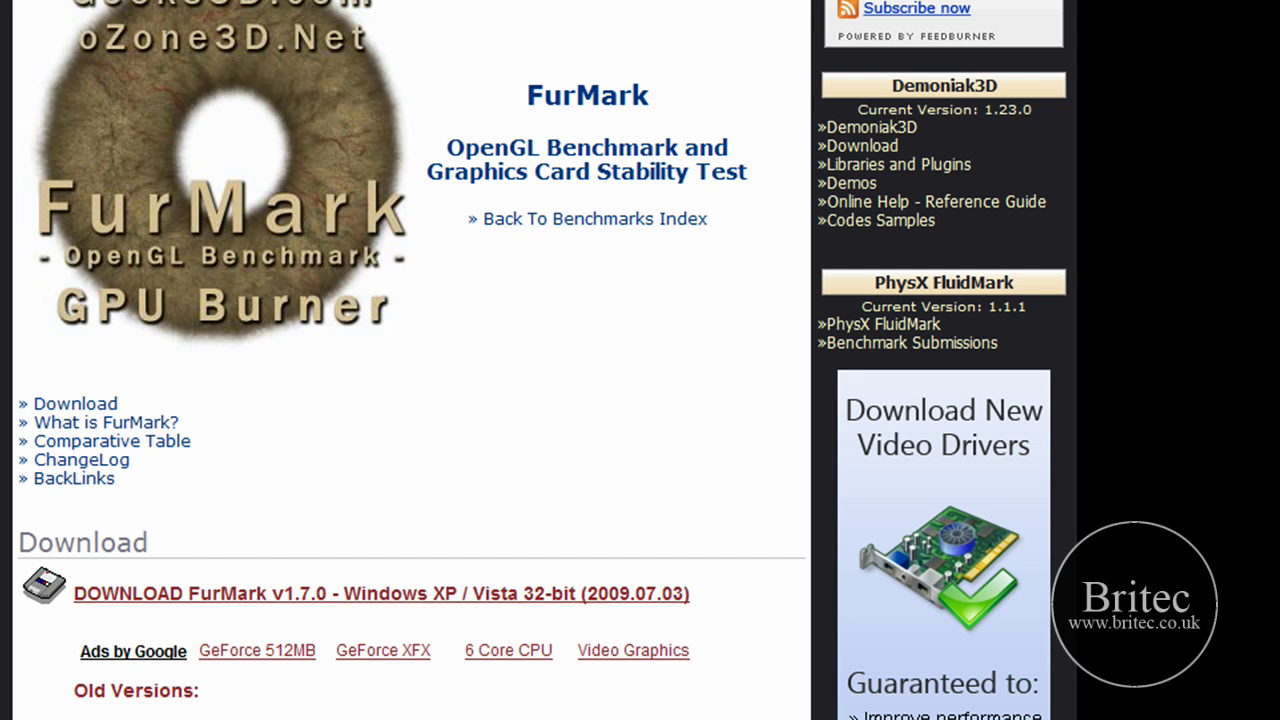
{"action": "scroll", "coordinate": [271, 257], "scroll_direction": "down", "scroll_amount": 3}
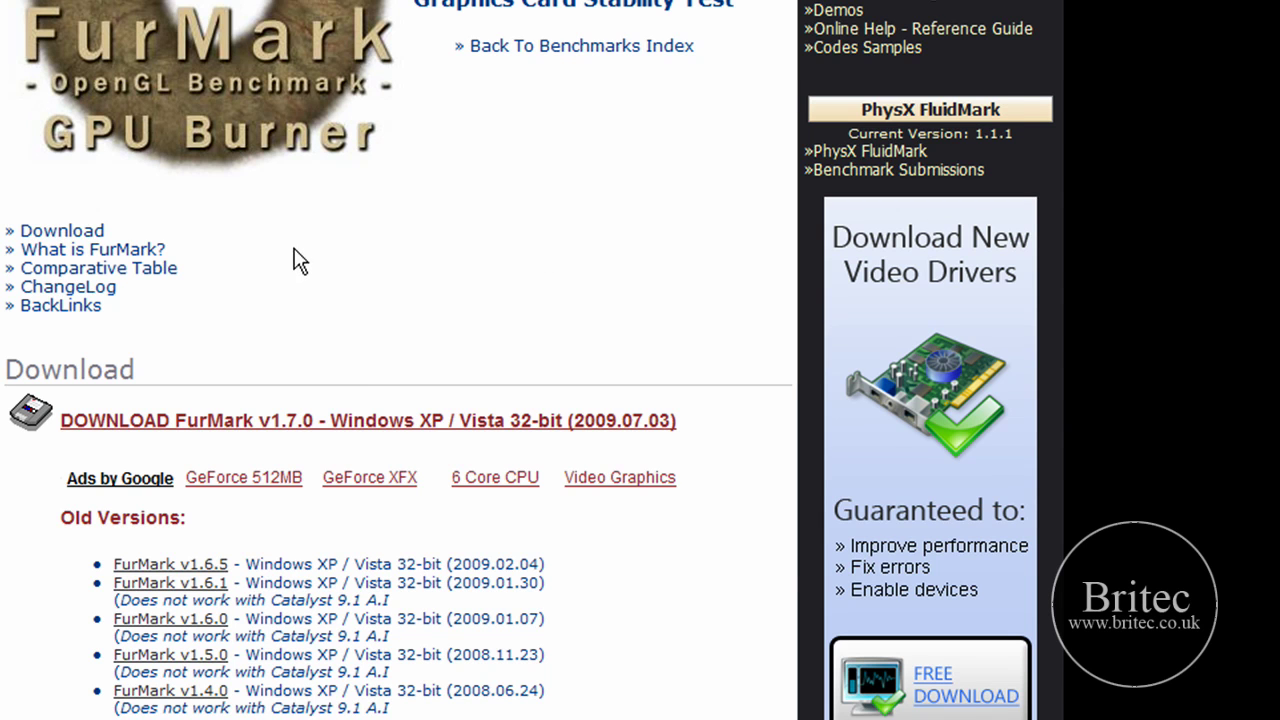
{"action": "scroll", "coordinate": [252, 245], "scroll_direction": "up", "scroll_amount": 5}
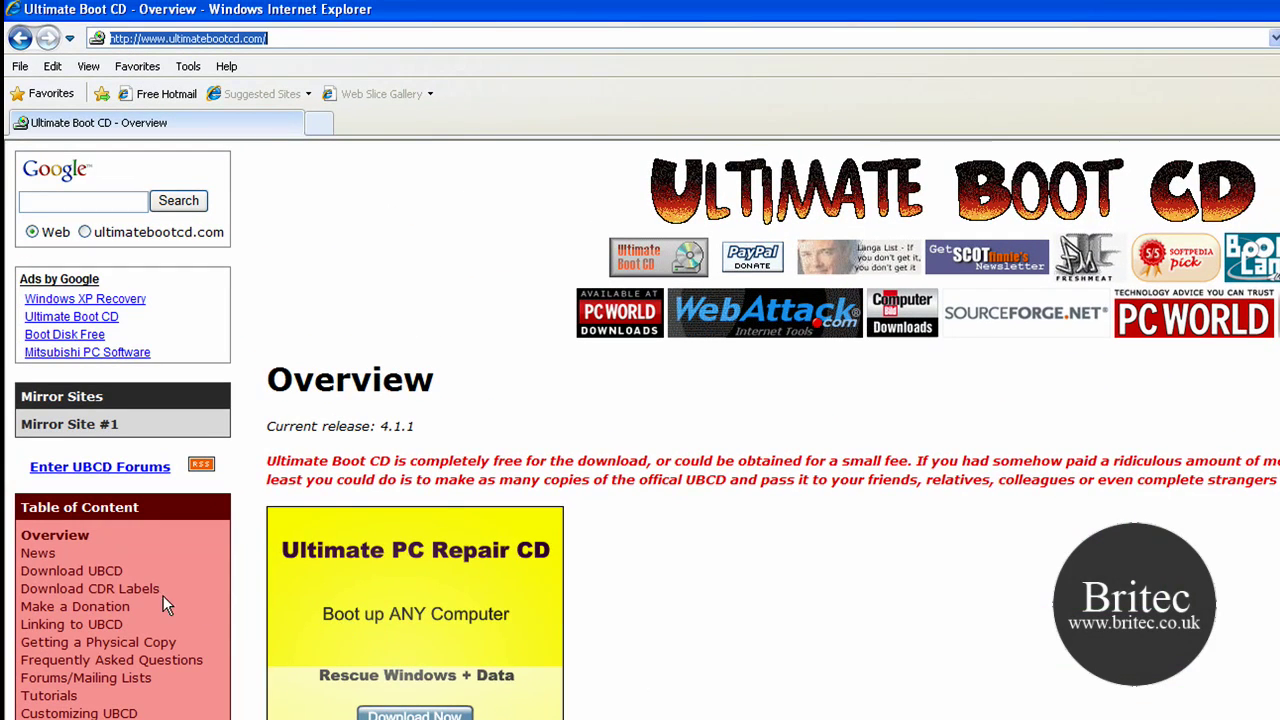
Step: Open the Download UBCD page of the Ultimate Boot CD site and review its download formats, P2P options and mirror sites
{"action": "left_click", "coordinate": [78, 574]}
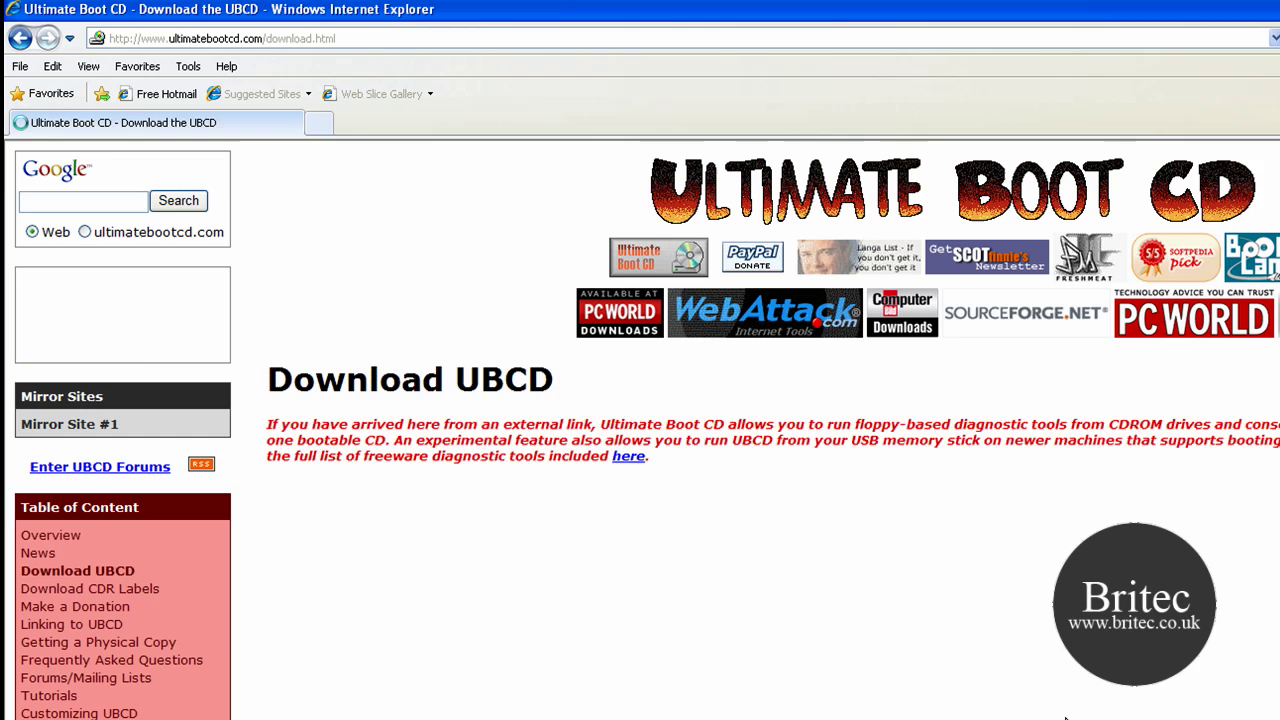
{"action": "scroll", "coordinate": [1075, 712], "scroll_direction": "down", "scroll_amount": 4}
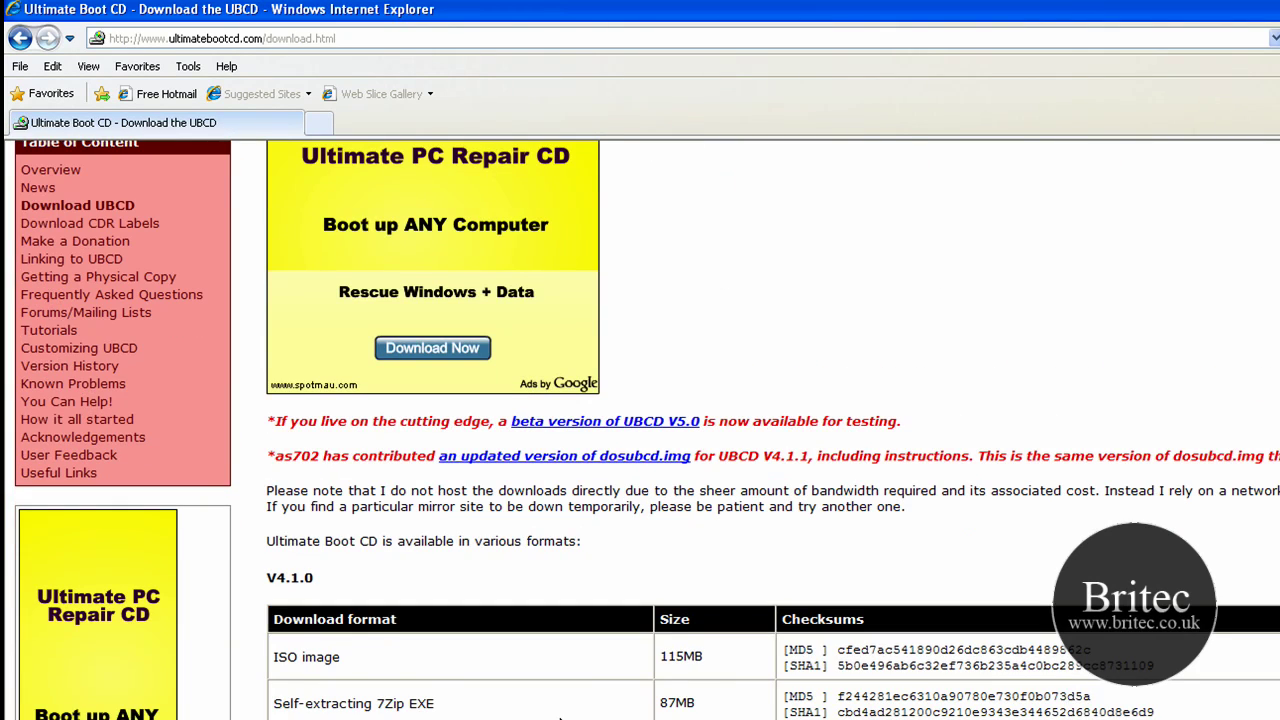
{"action": "scroll", "coordinate": [560, 716], "scroll_direction": "down", "scroll_amount": 4}
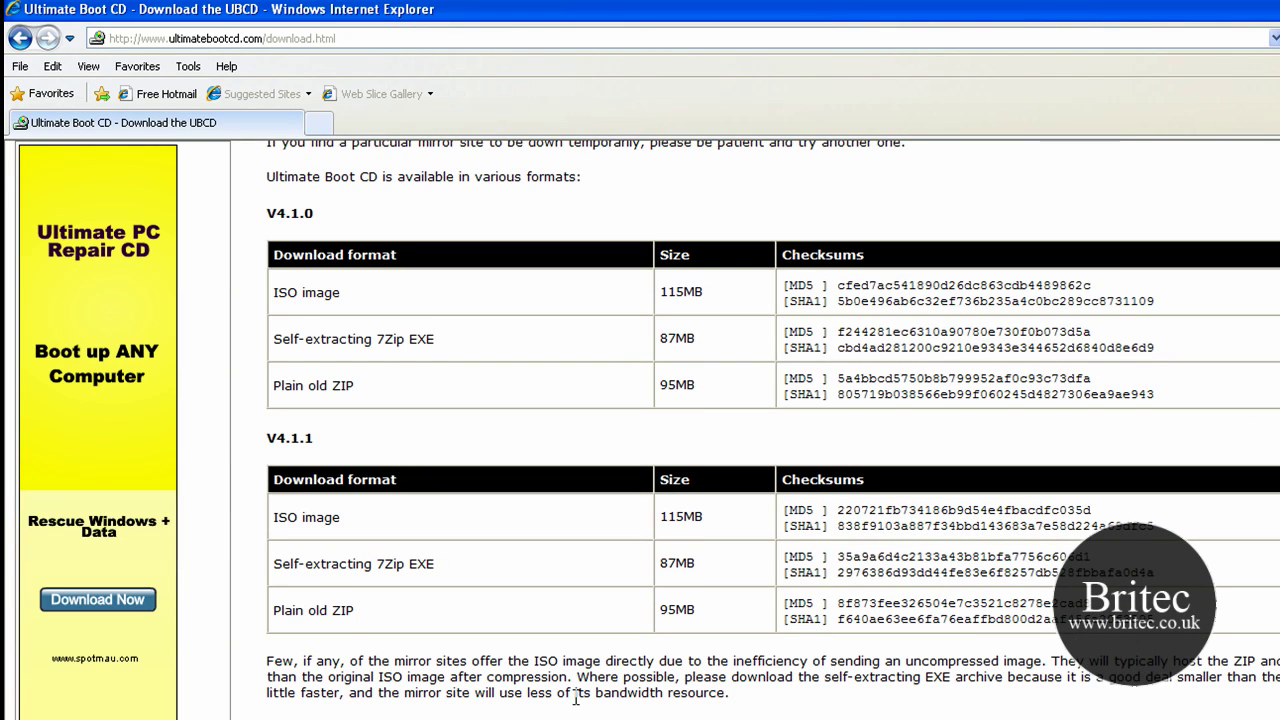
{"action": "scroll", "coordinate": [578, 699], "scroll_direction": "down", "scroll_amount": 10}
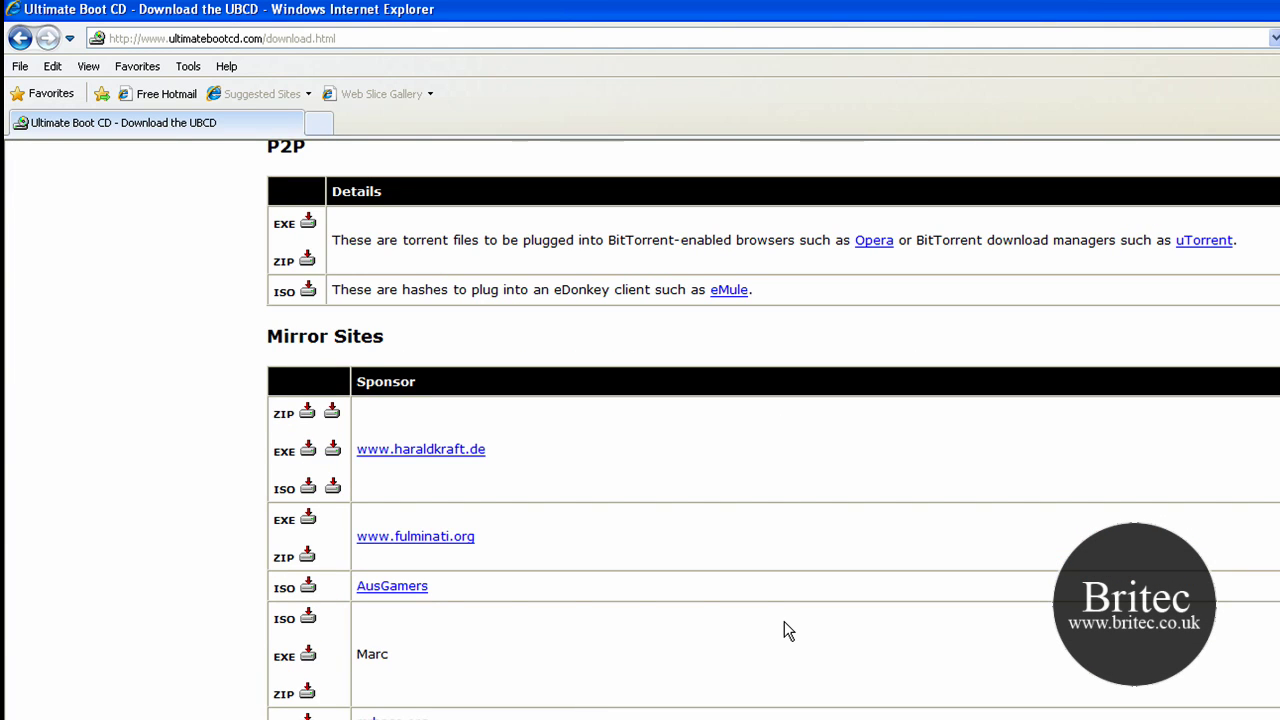
{"action": "scroll", "coordinate": [786, 621], "scroll_direction": "down", "scroll_amount": 3}
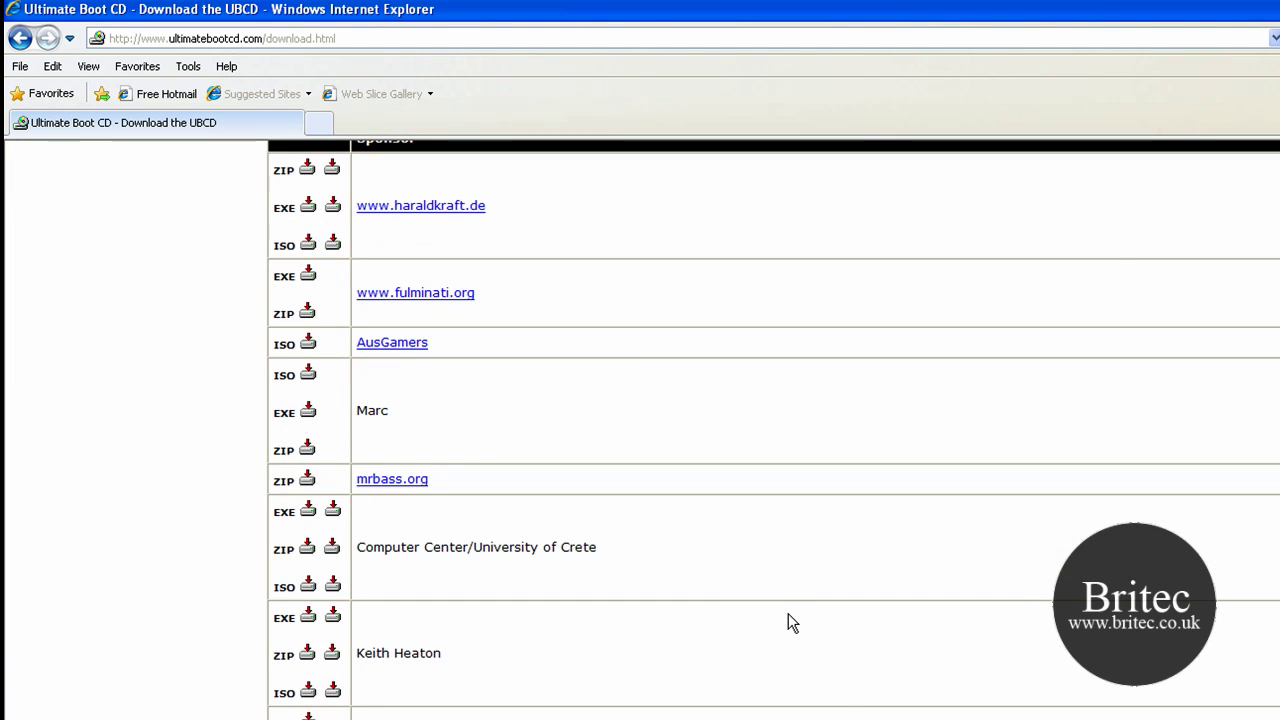
{"action": "scroll", "coordinate": [788, 613], "scroll_direction": "up", "scroll_amount": 6}
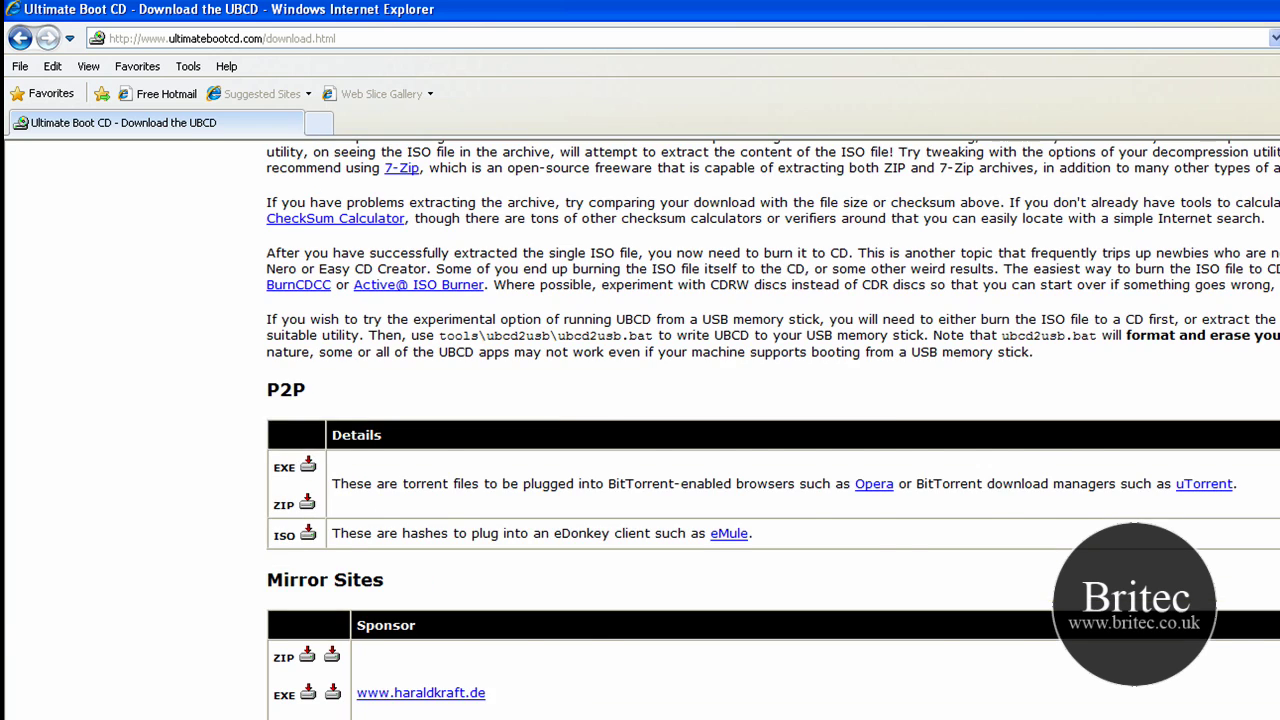